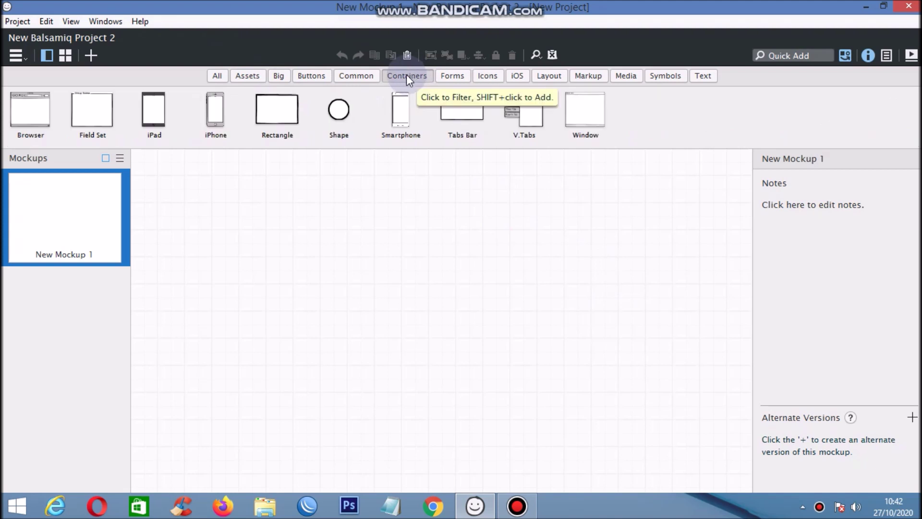
- Add a Browser container to the empty mockup and set its size to 1080 wide by 800 high
left_click(50, 103)
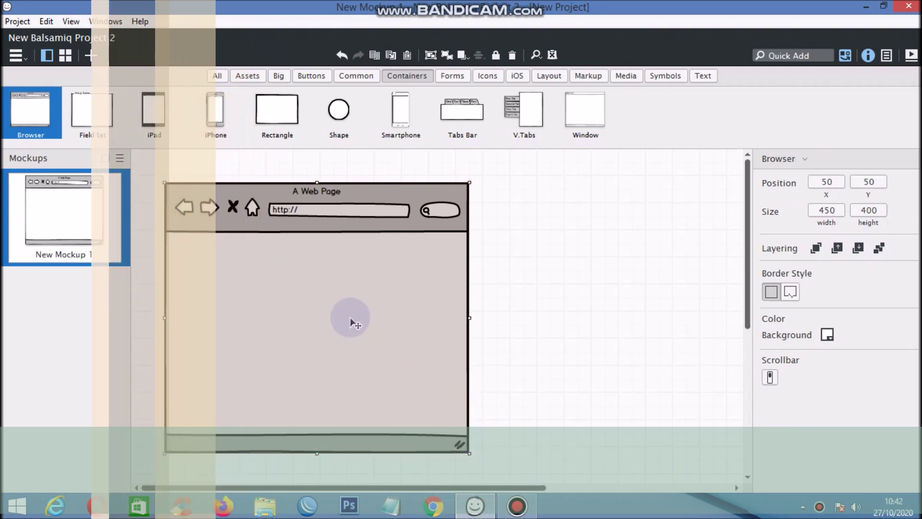
left_click(836, 212)
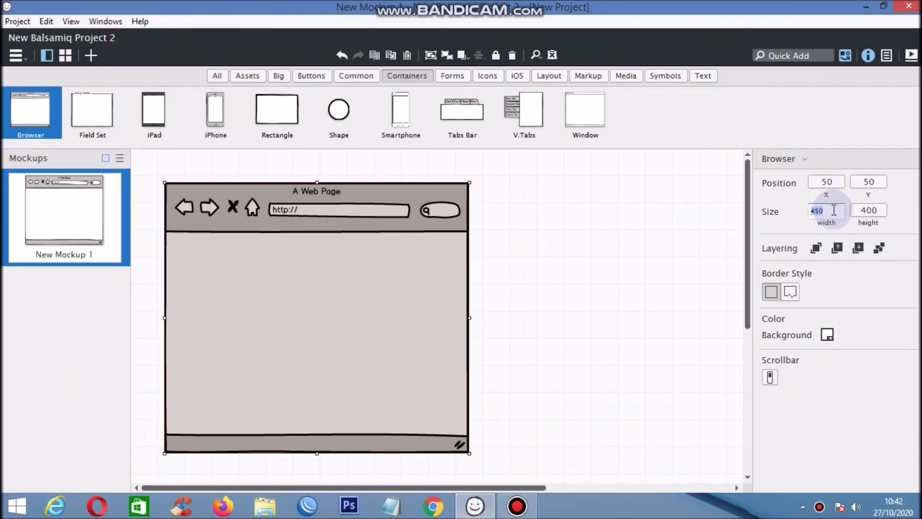
type("1080")
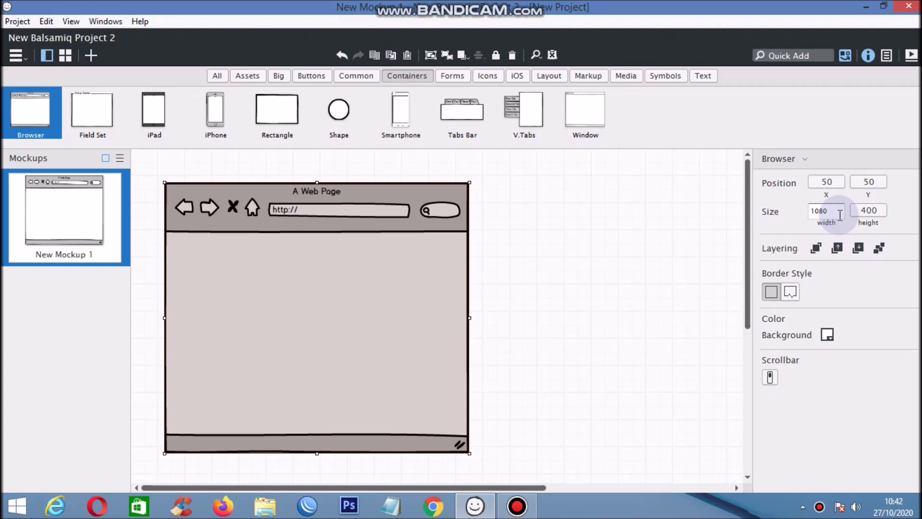
left_click(879, 211)
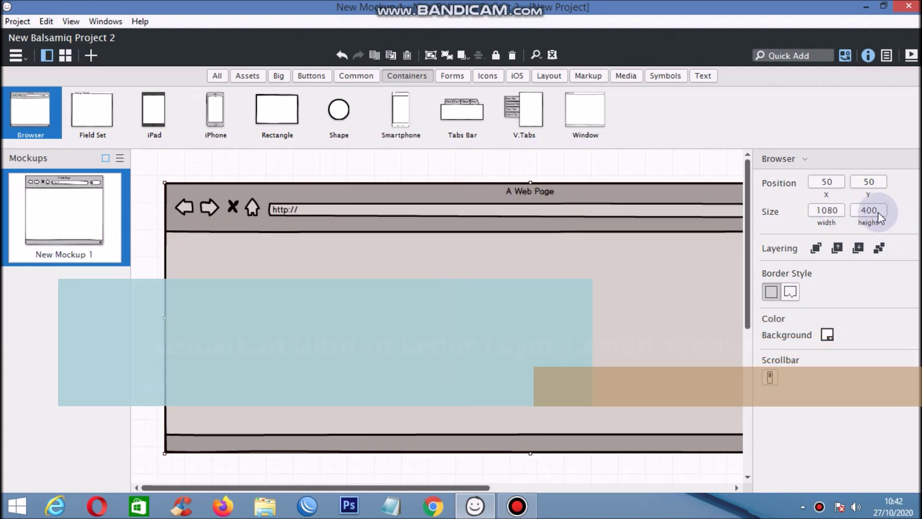
type("800")
left_click(869, 192)
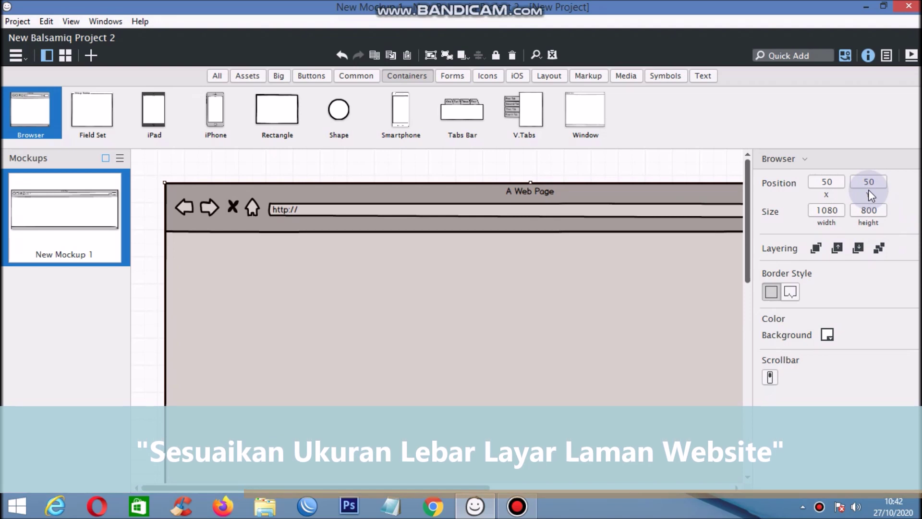
left_click(712, 246)
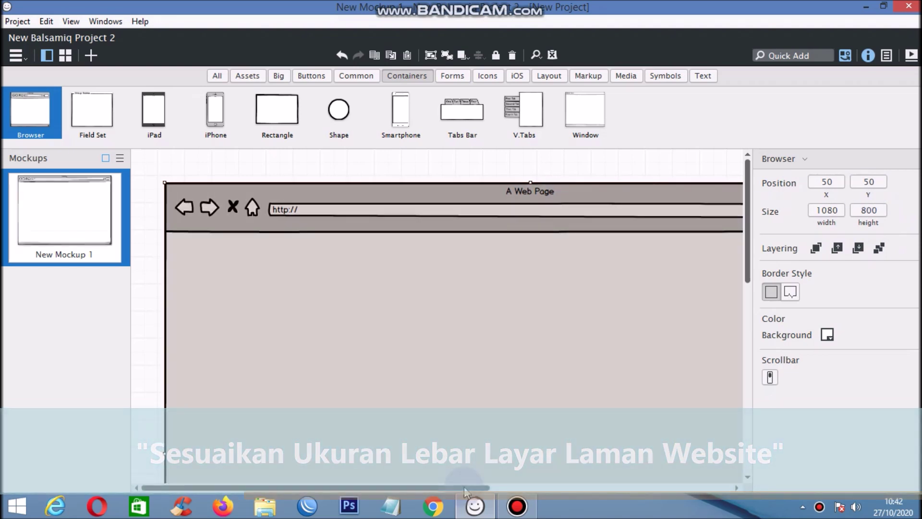
- Replace the browser's page title "A Web Page" with "Warung Onine"
left_click_drag(468, 487, 490, 481)
left_click(449, 202)
left_click_drag(397, 483, 351, 488)
left_click(532, 189)
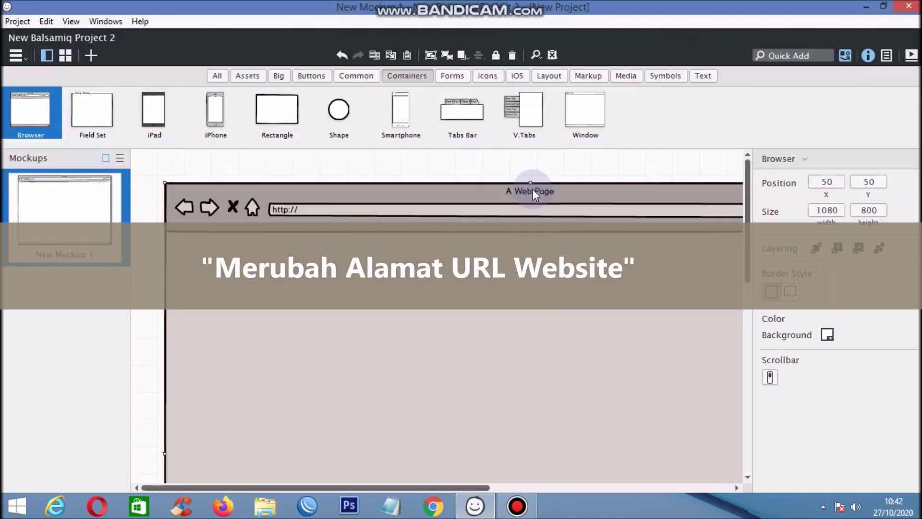
double_click(530, 188)
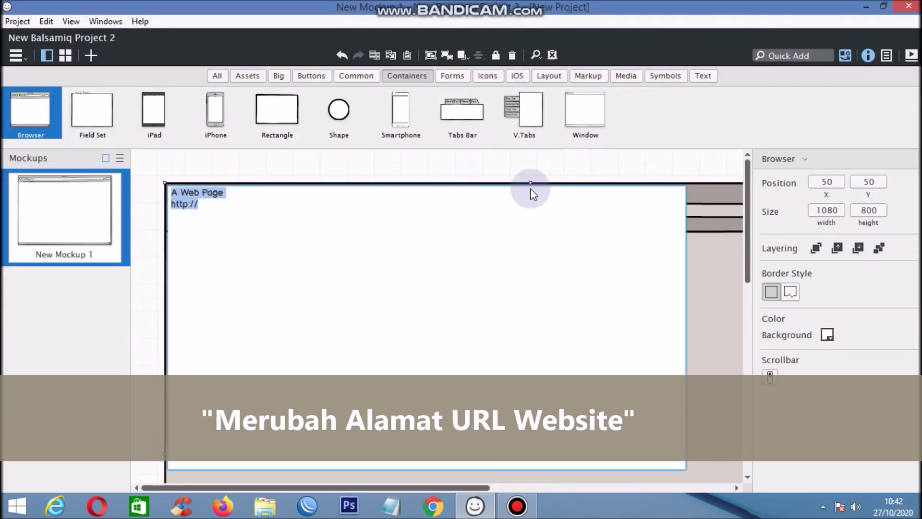
left_click(235, 192)
left_click_drag(236, 192, 142, 189)
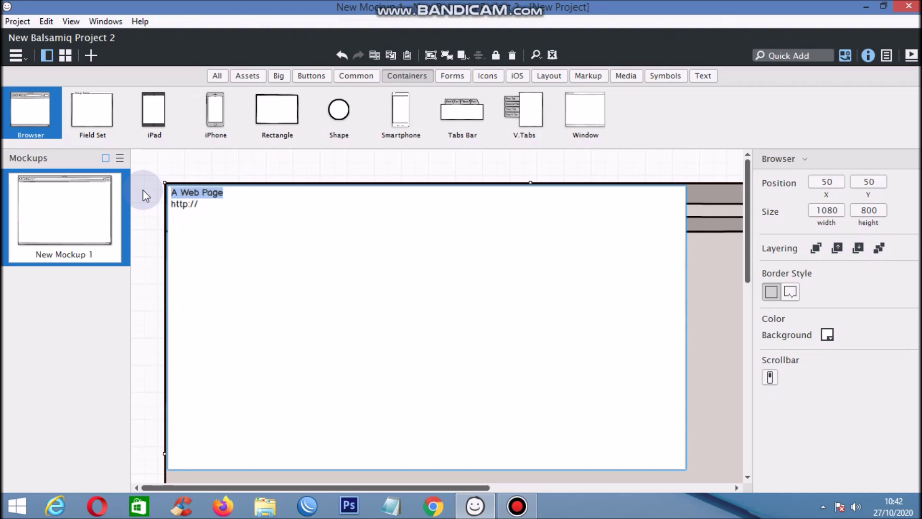
type("Warung Onine")
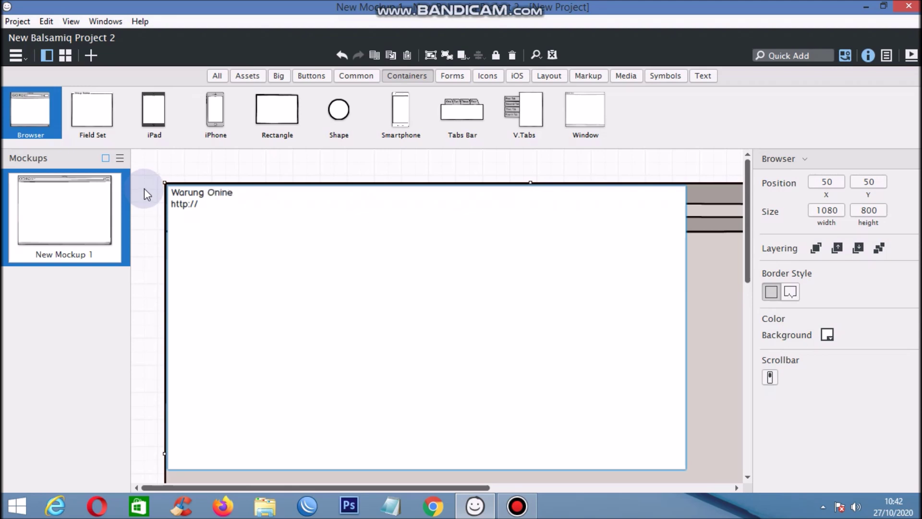
left_click(200, 204)
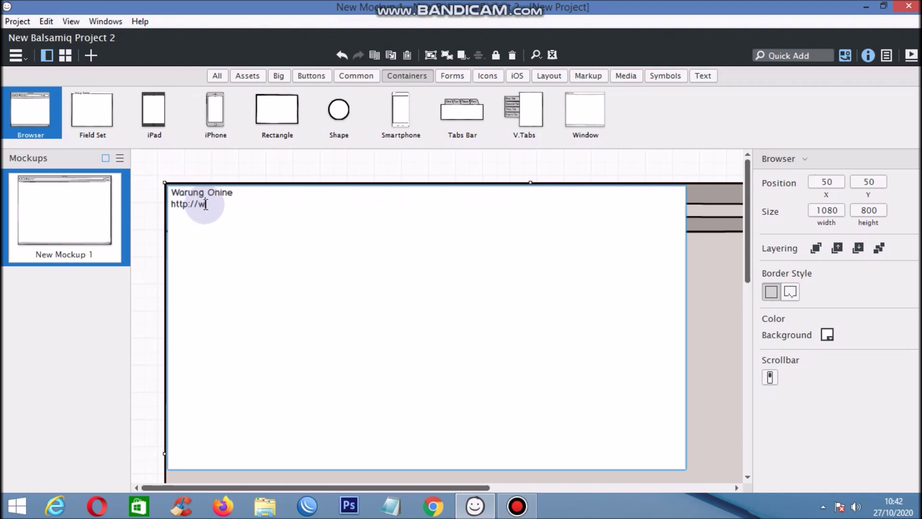
type("warung")
type("www")
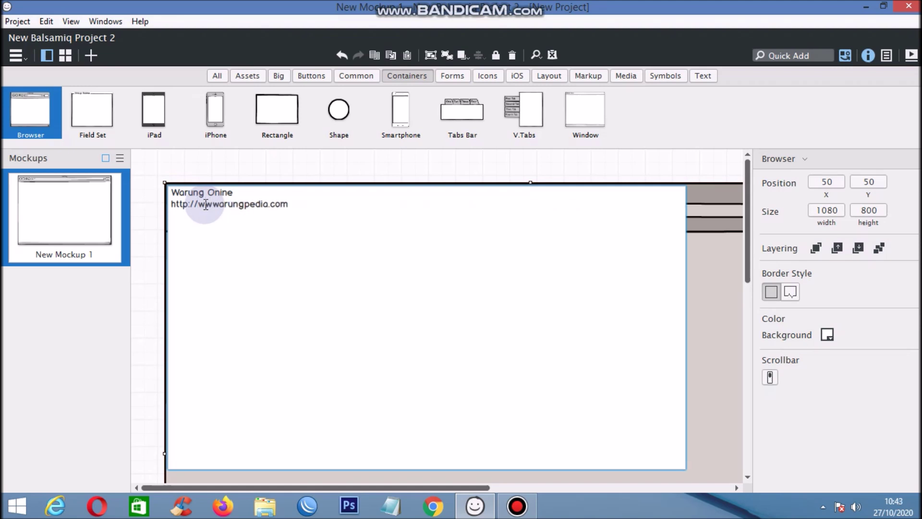
type(".")
- Change the browser's page title to "Belanja online di Warungpedia" and finish editing its text
left_click(172, 193)
type("Belan")
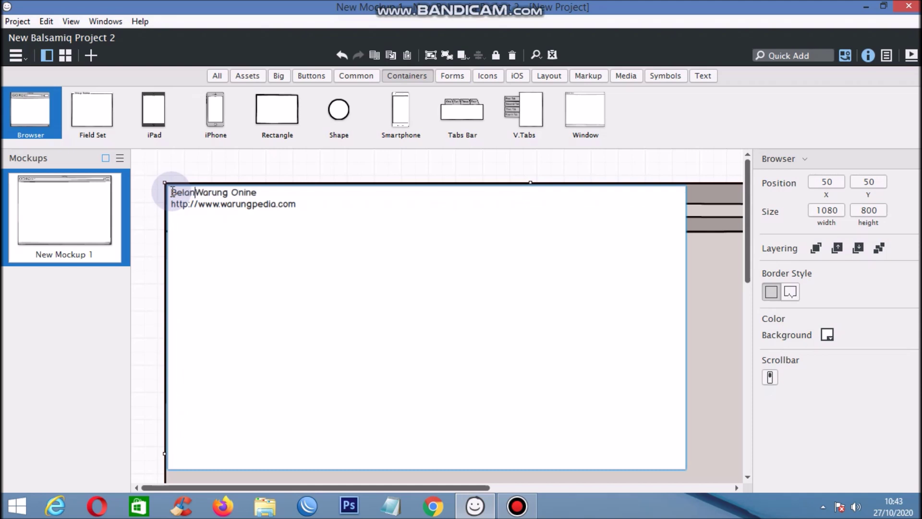
type("ja")
type(" onl")
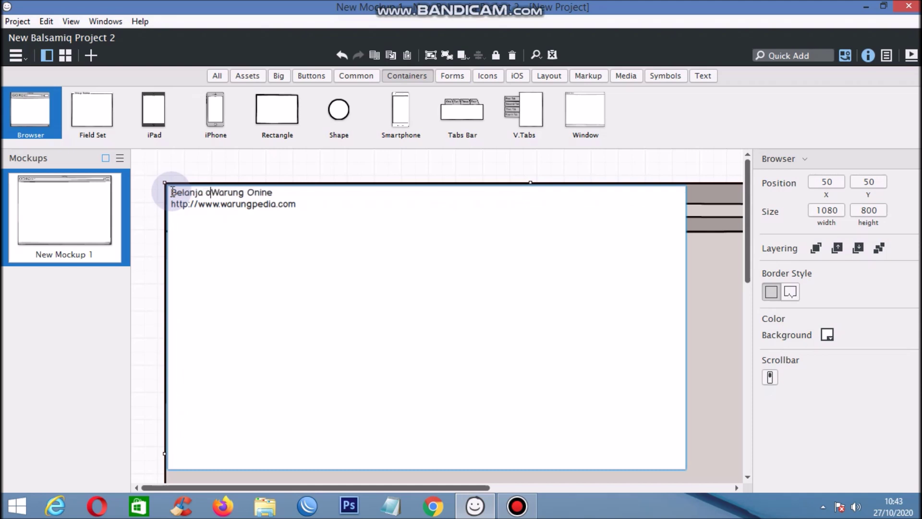
type("ine")
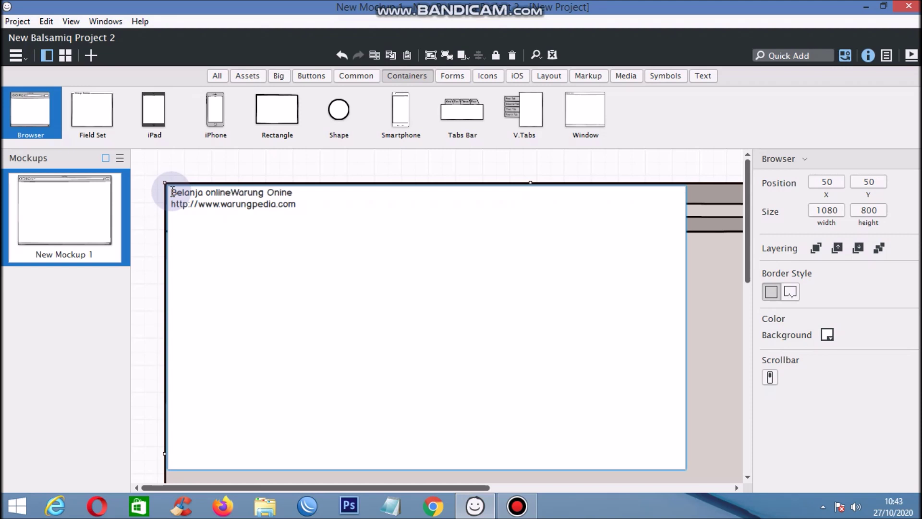
type(" di")
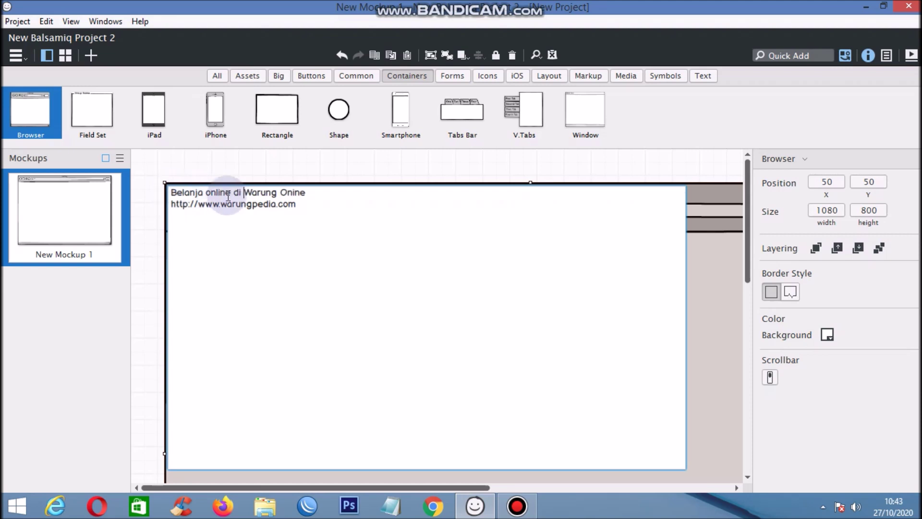
key("BackSpace")
key("BackSpace")
key("BackSpace")
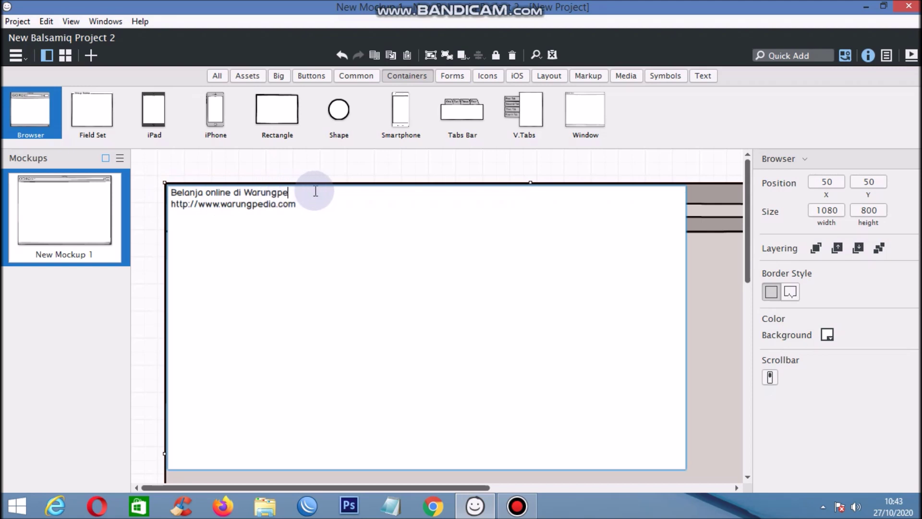
left_click(699, 285)
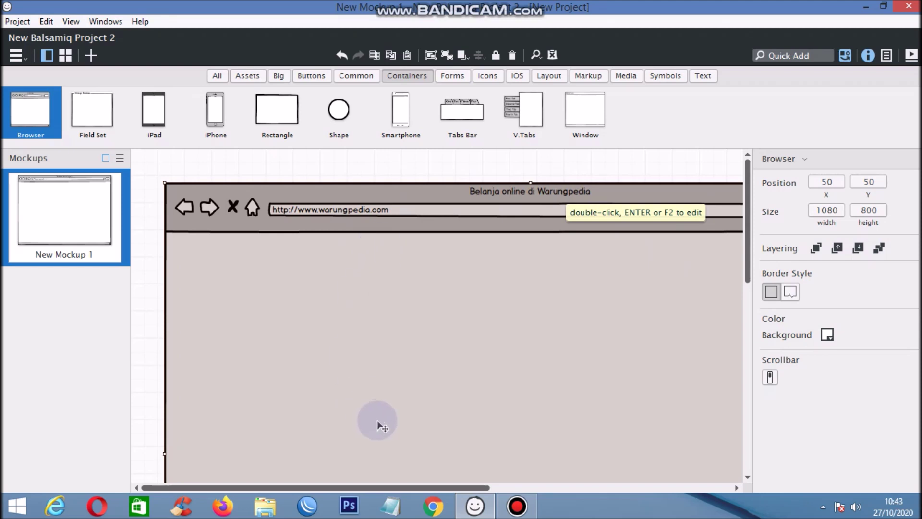
- Add a Label just below the browser header at the page's left edge with the text "Warungpedia"
mouse_move(405, 486)
left_mouse_down()
mouse_move(588, 484)
mouse_move(412, 486)
mouse_move(403, 478)
mouse_move(413, 472)
left_mouse_up()
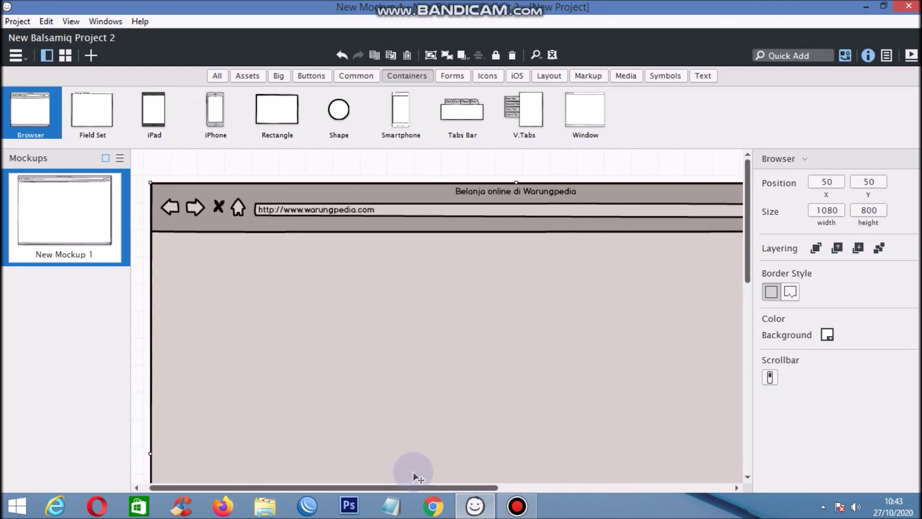
left_click(791, 56)
type("labe")
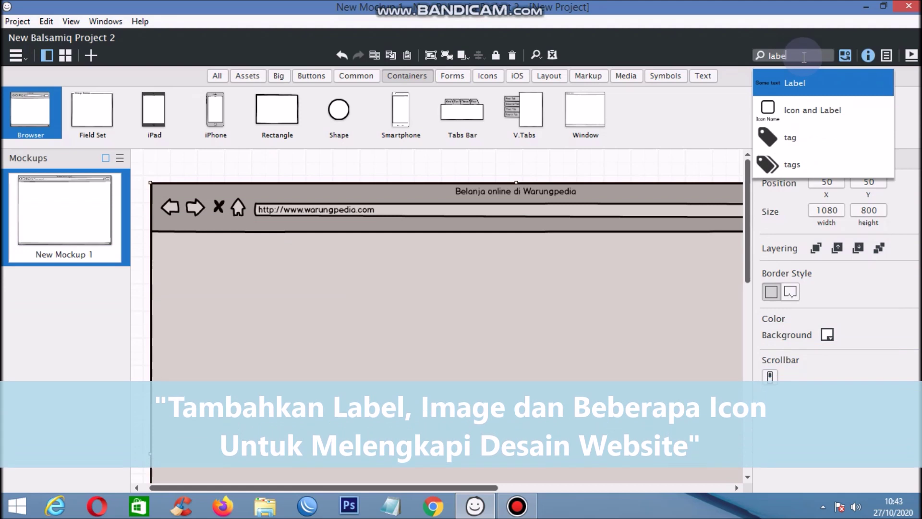
left_click(800, 81)
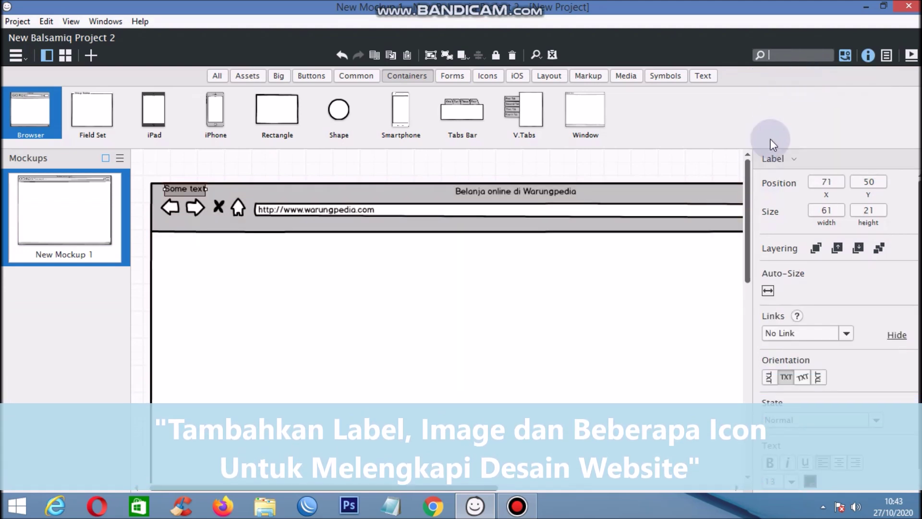
left_click_drag(186, 185, 184, 274)
double_click(184, 274)
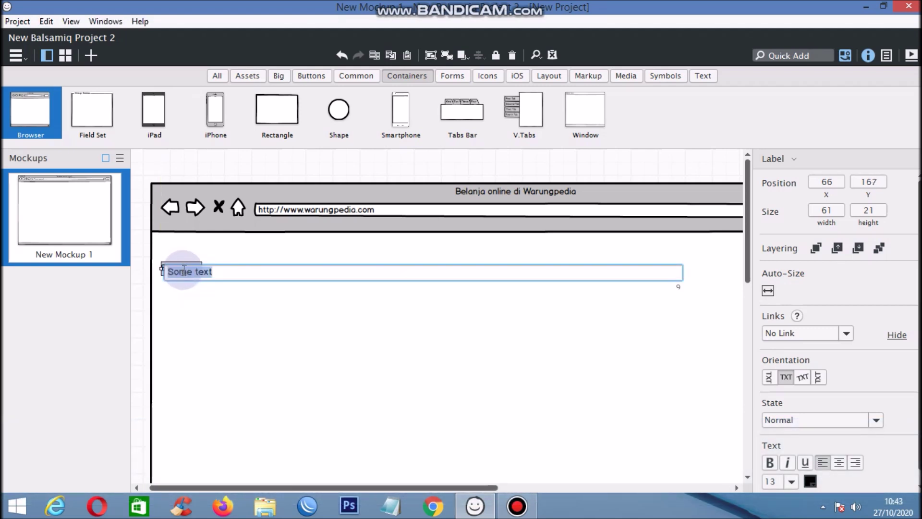
type("Wo")
type("rungp")
type("edia")
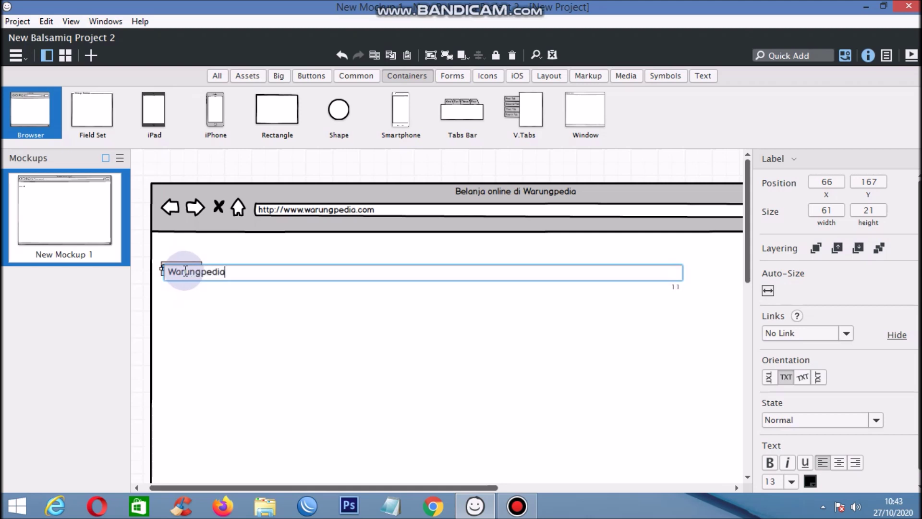
- Format the "Warungpedia" label as bold green (009e0f) text with font size 18
left_click(805, 481)
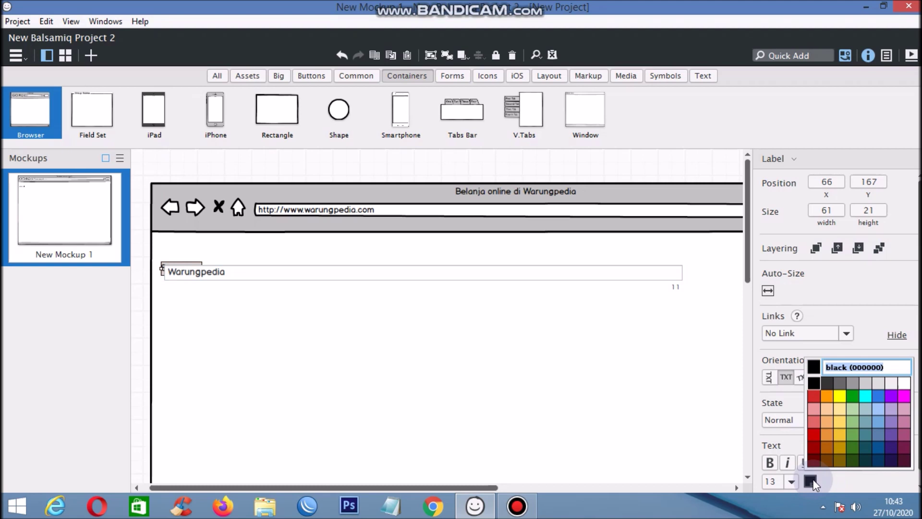
left_click(855, 393)
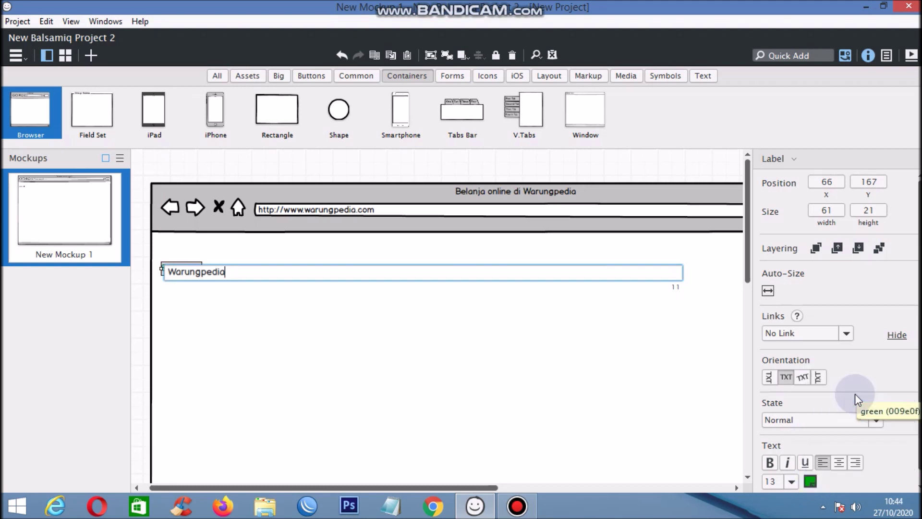
left_click(776, 464)
left_click(773, 481)
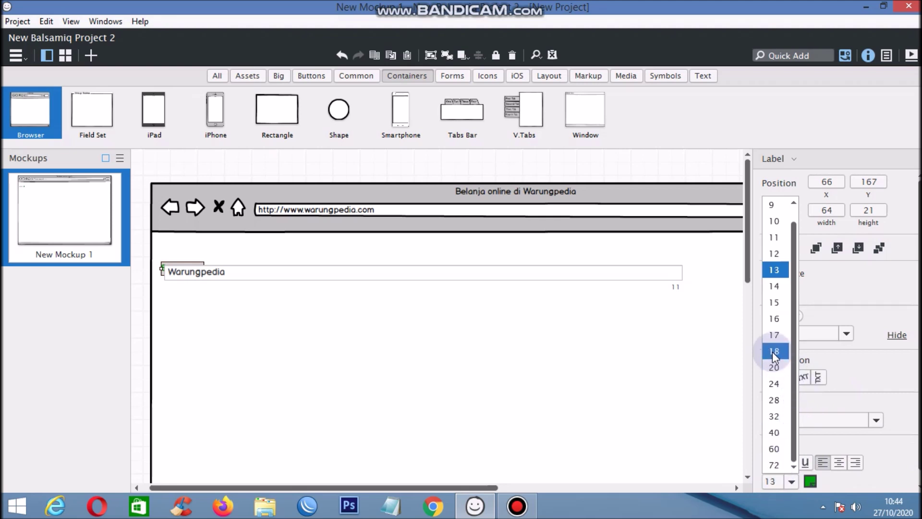
left_click(774, 352)
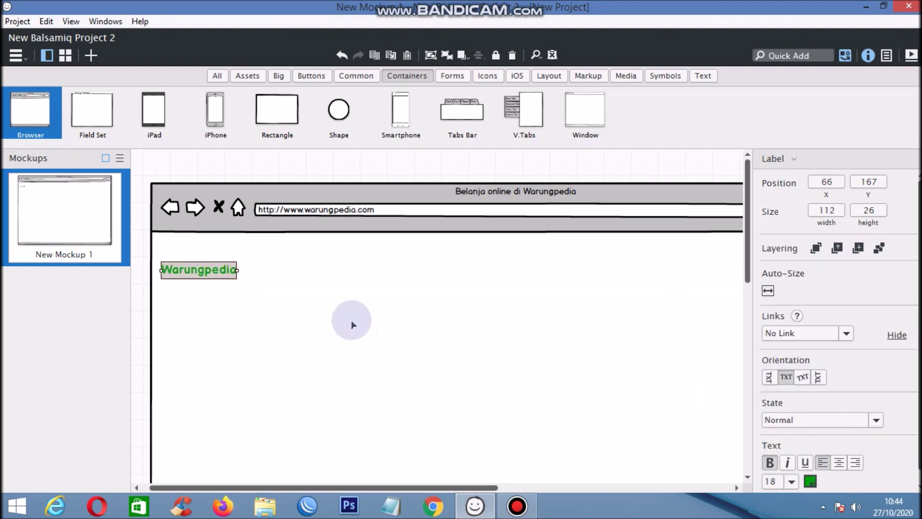
left_click(352, 325)
- Set the "Warungpedia" label's font size to 20
left_click(211, 269)
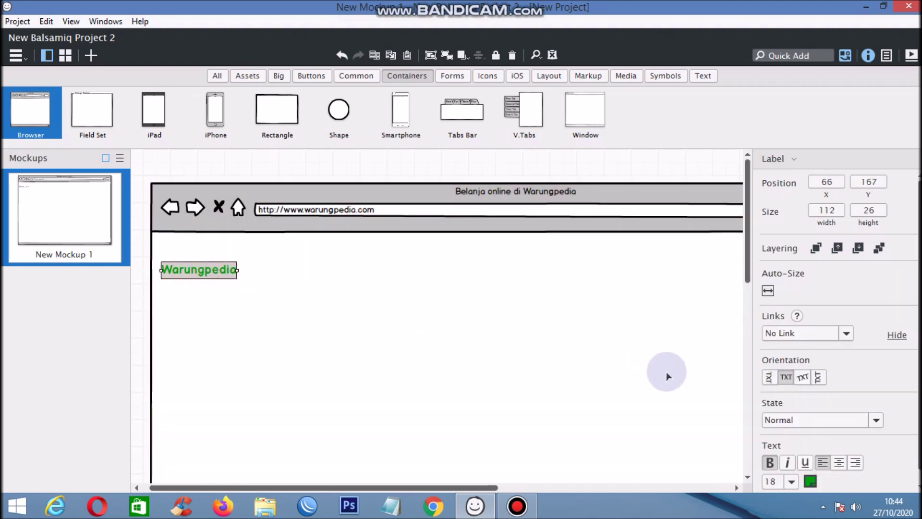
left_click(777, 482)
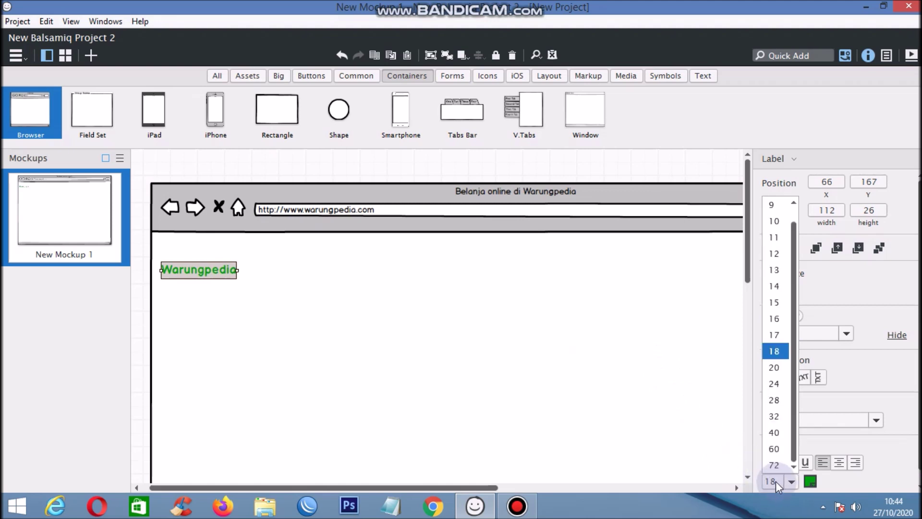
left_click(770, 365)
left_click(524, 355)
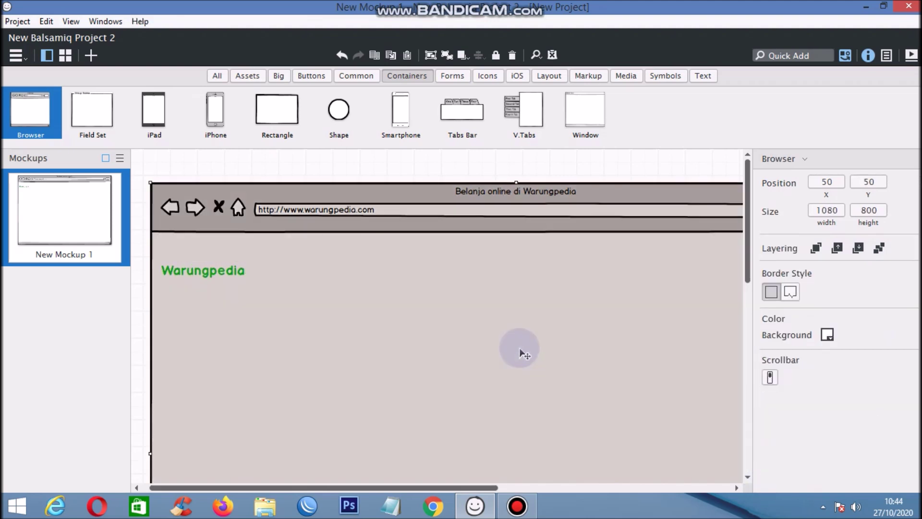
- Add a Search Box to the right of the "Warungpedia" label and widen it to about 635
left_click(788, 57)
type("sear")
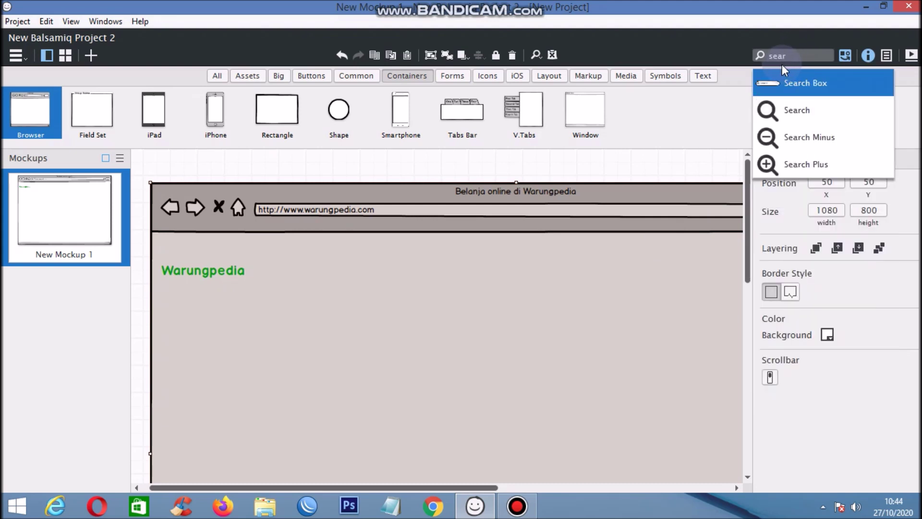
left_click(779, 81)
left_click_drag(226, 198, 298, 270)
left_click_drag(375, 489, 422, 488)
left_click(279, 292)
left_click_drag(264, 269, 611, 269)
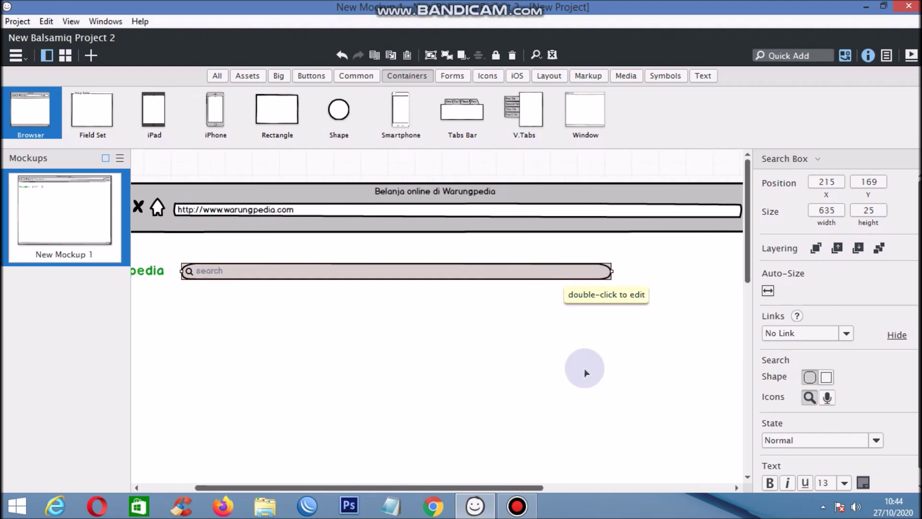
left_click(587, 372)
- Search the controls for "shop" and place the shopping-cart icon just to the right of the page's search box
left_click_drag(480, 486, 533, 456)
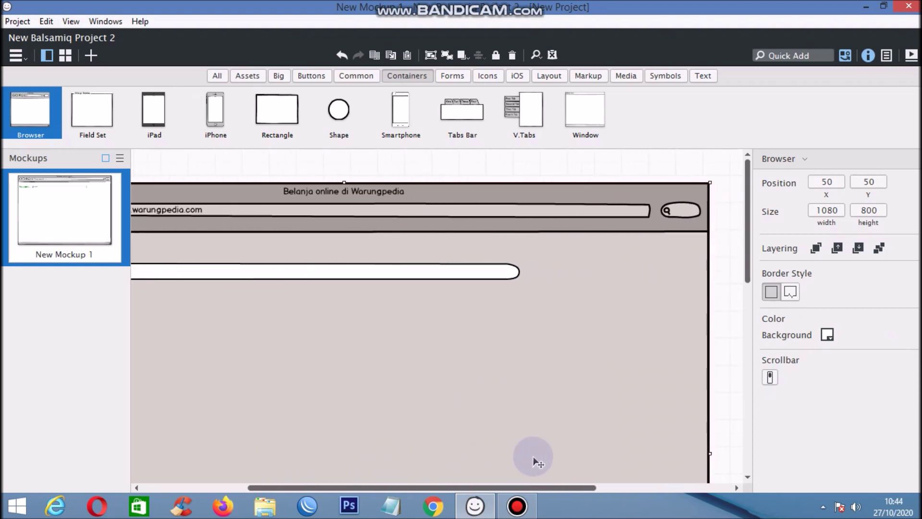
left_click(803, 56)
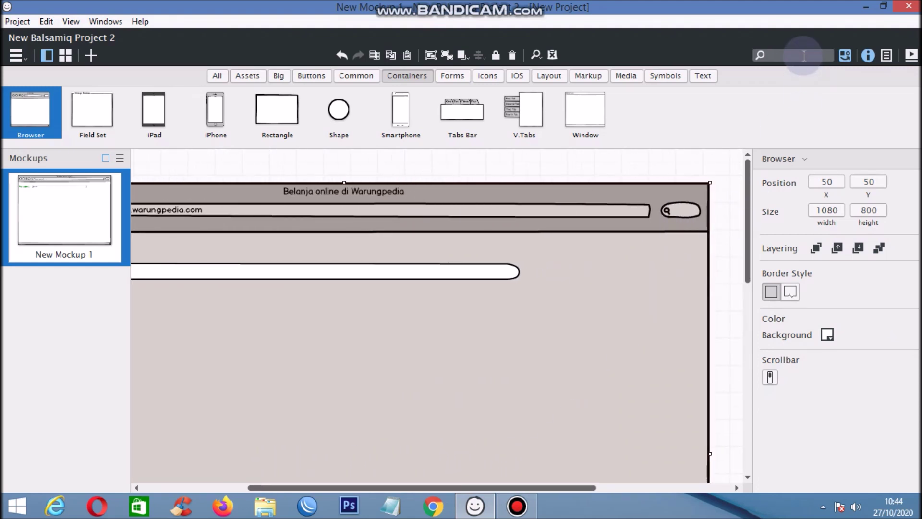
type("shopi")
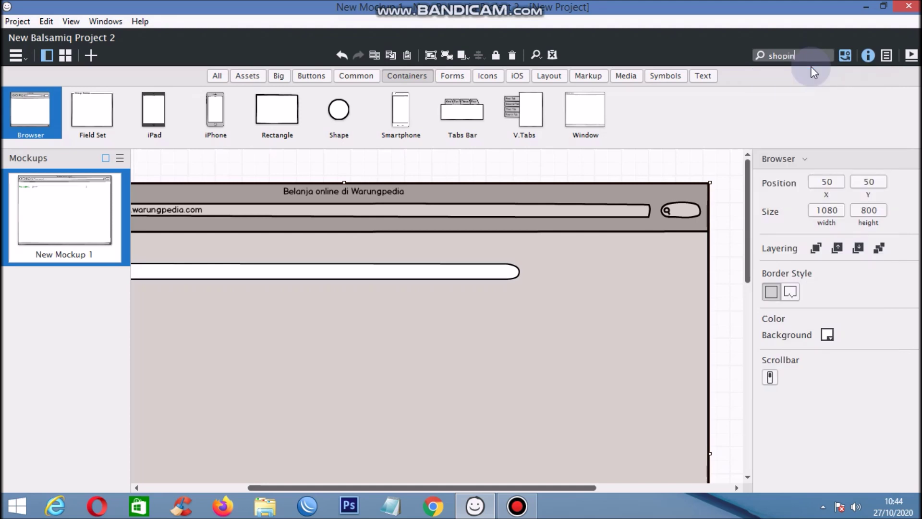
key("BackSpace")
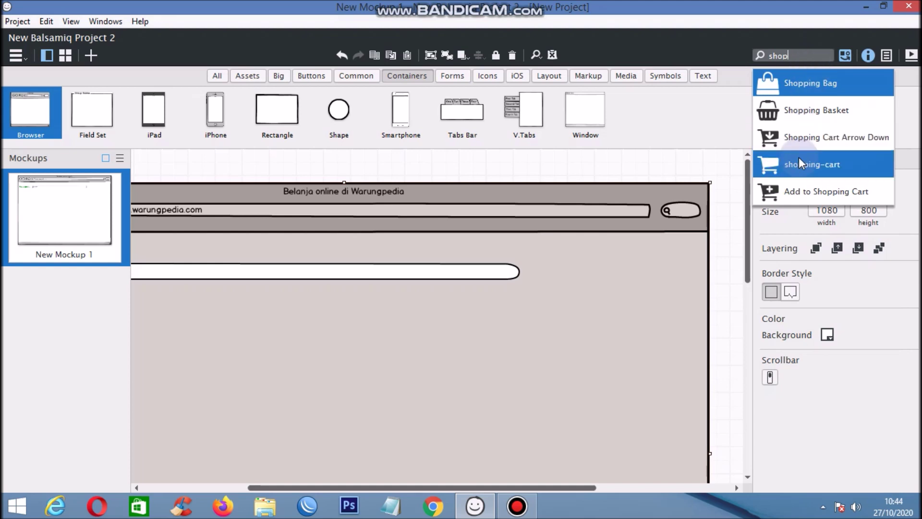
left_click(799, 176)
left_click_drag(185, 186, 564, 276)
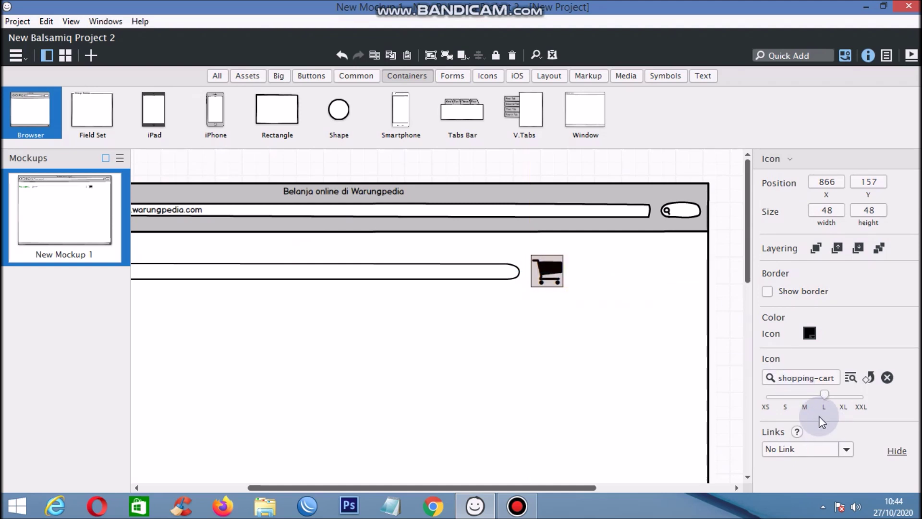
- Reduce the shopping-cart icon to size M and center it vertically on the search box
left_click(805, 396)
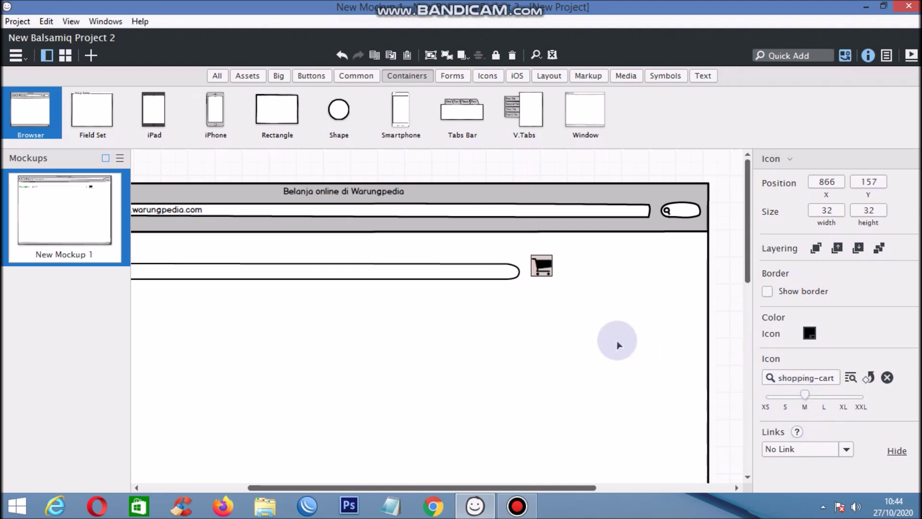
left_click(597, 324)
left_click(542, 267)
left_click_drag(541, 267, 543, 270)
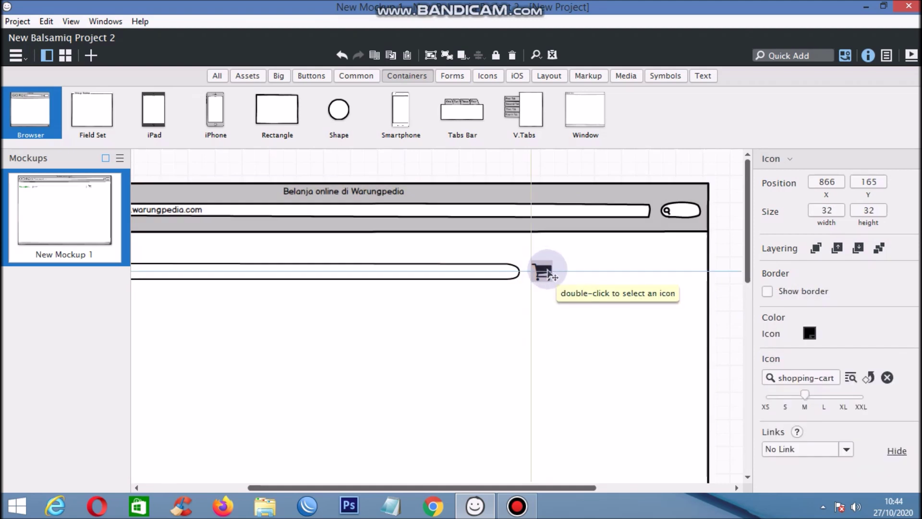
left_click(551, 300)
- Try white (ffffff) and light gray gray5 (dddddd) as the shopping-cart icon's color
left_click(541, 267)
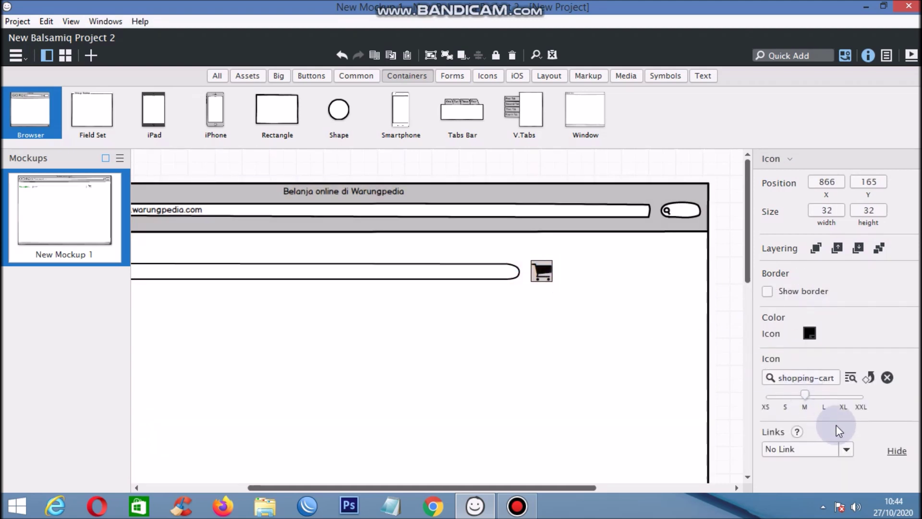
left_click(810, 333)
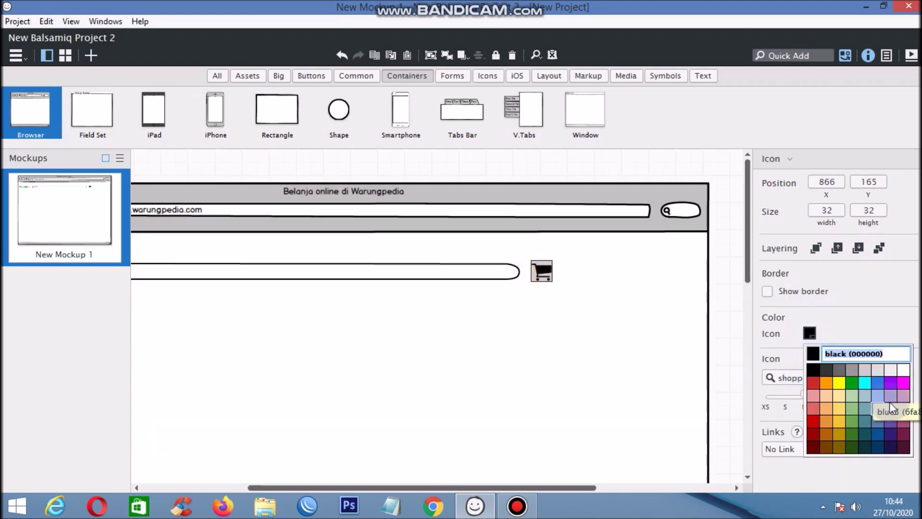
left_click(900, 370)
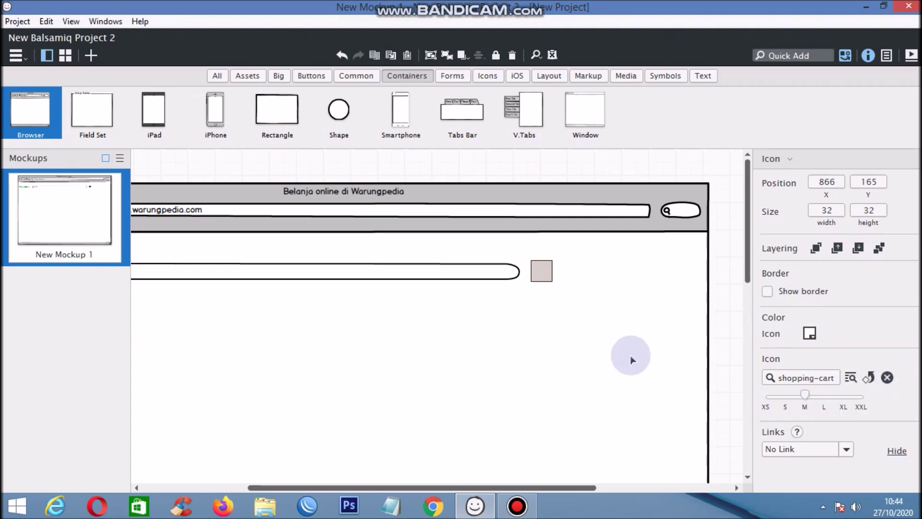
left_click(635, 358)
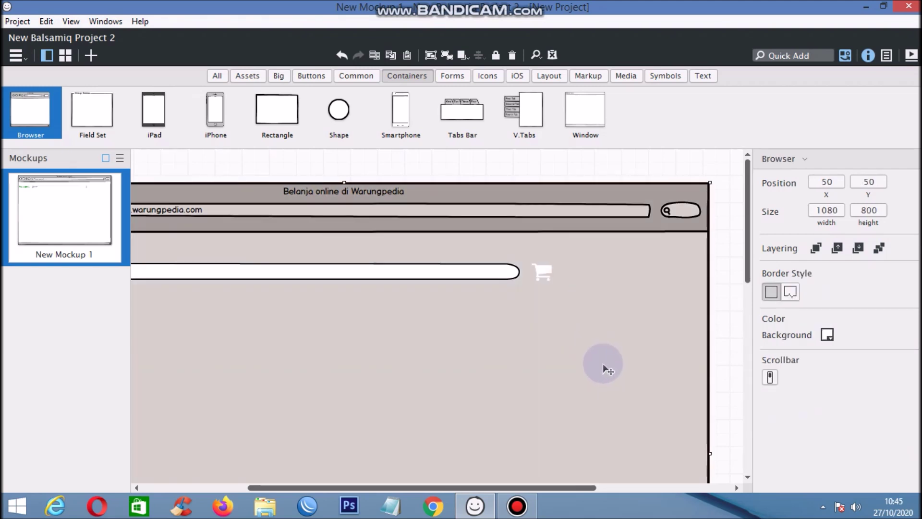
left_click(551, 281)
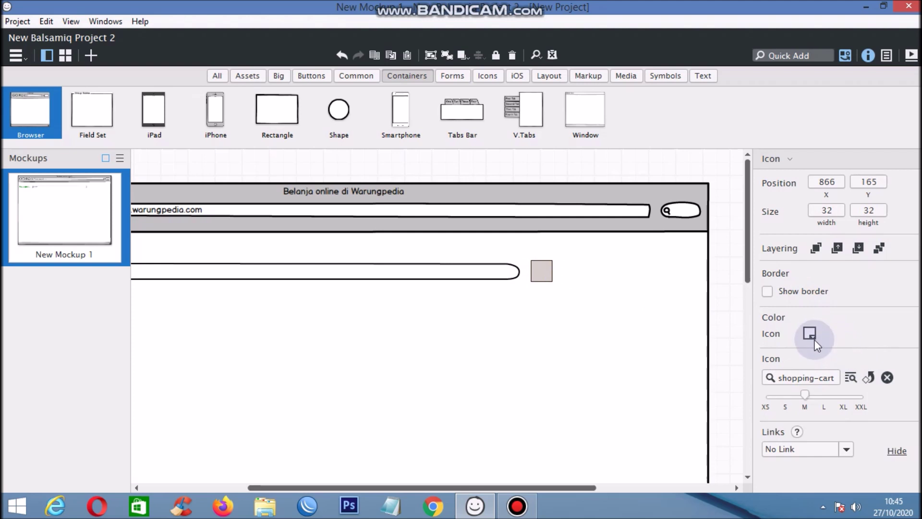
left_click(810, 334)
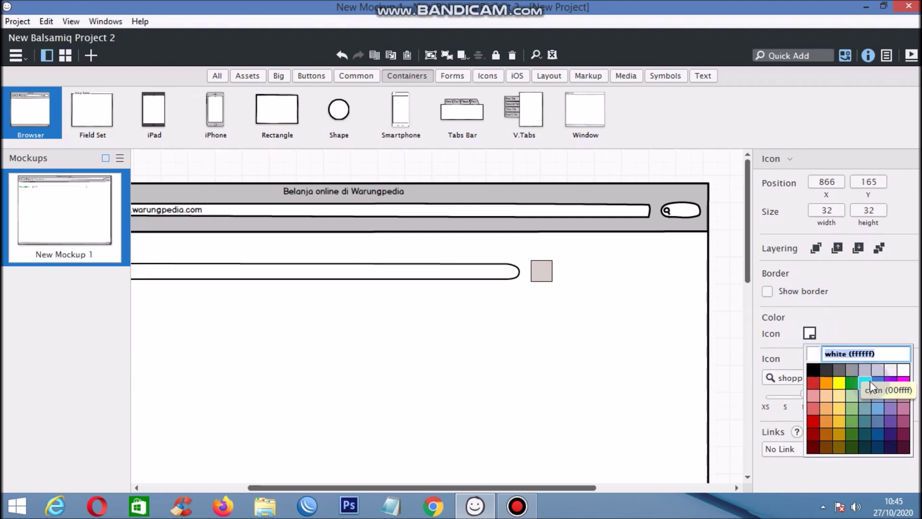
left_click(881, 369)
left_click(690, 333)
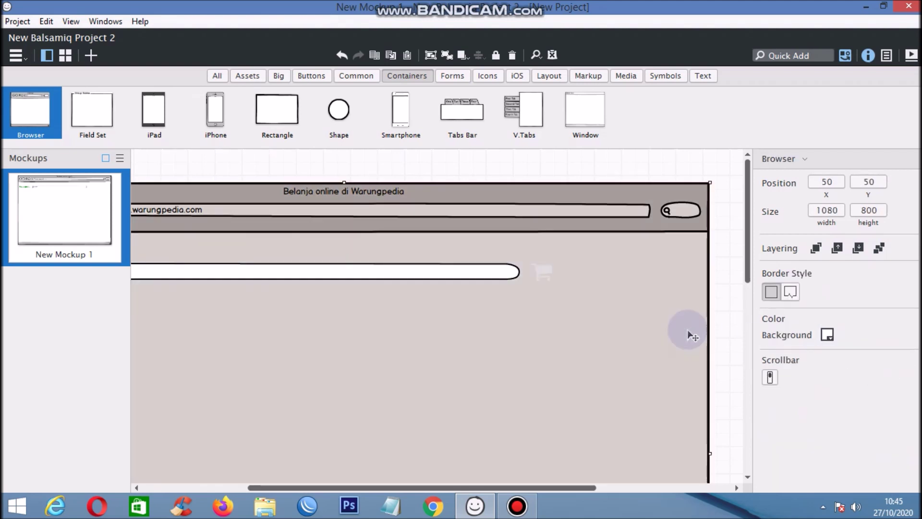
- Set the shopping-cart icon's color to the dark gray next to black
left_click(547, 272)
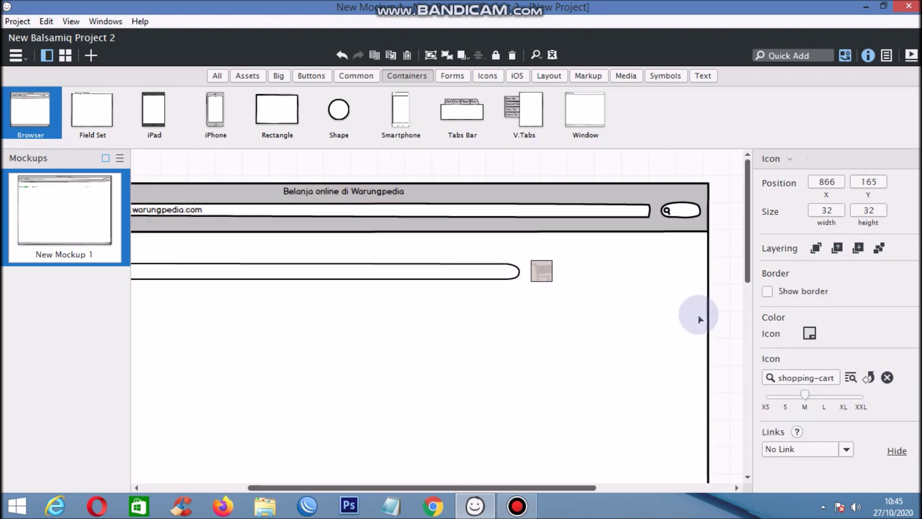
left_click(808, 333)
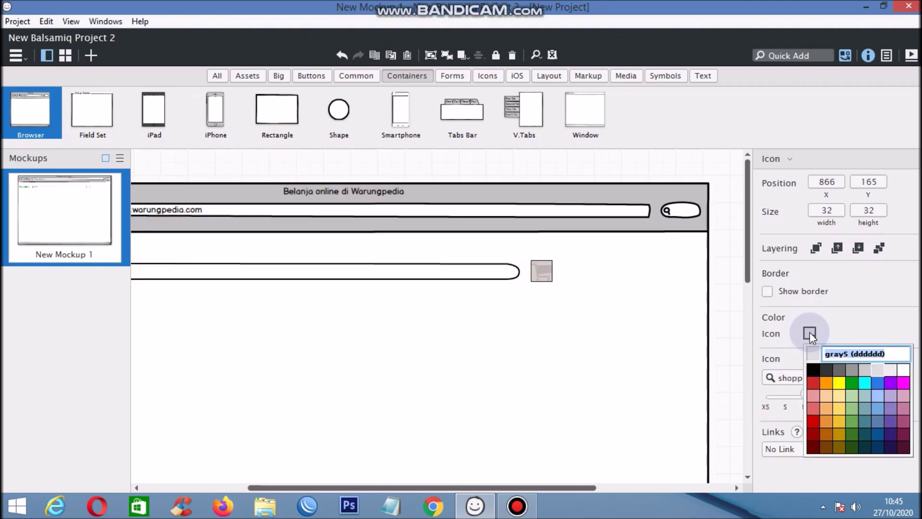
left_click(825, 367)
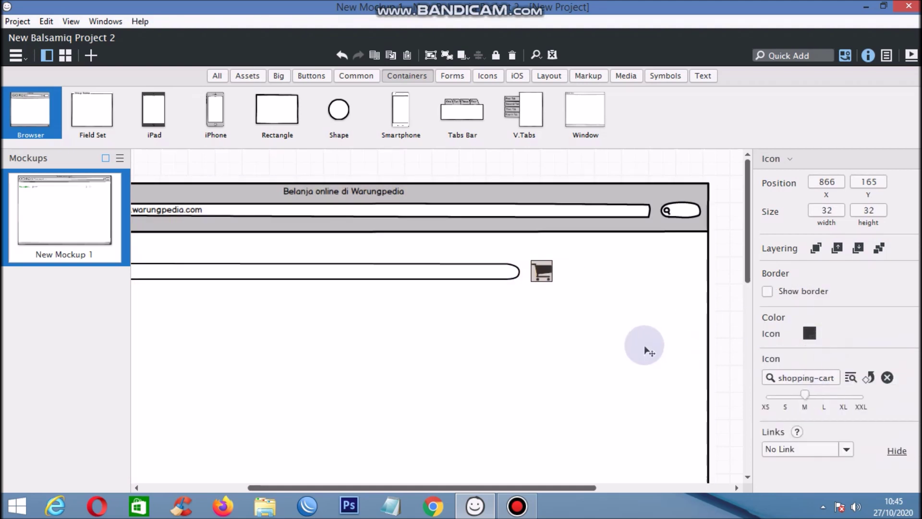
left_click(640, 346)
- Search the controls for "login" and place the Sign In icon to the right of the shopping-cart icon
left_click_drag(583, 486, 569, 450)
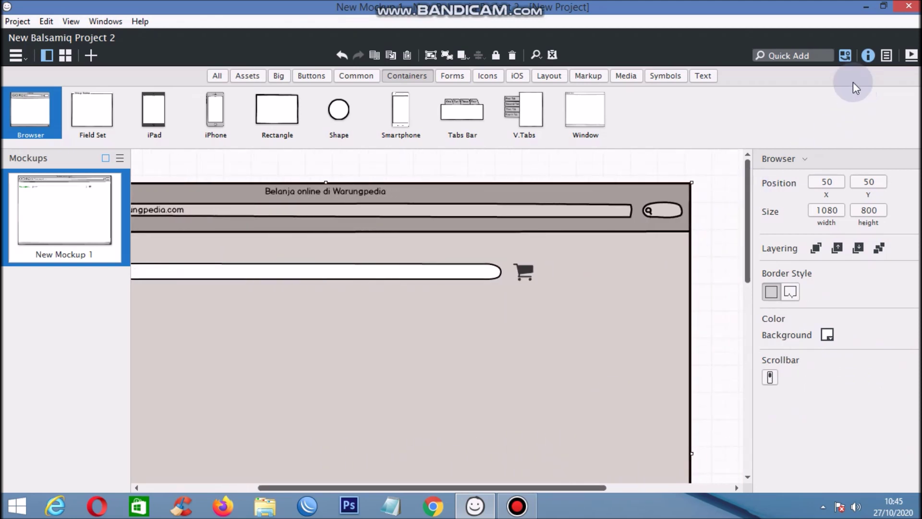
left_click(824, 57)
type("login")
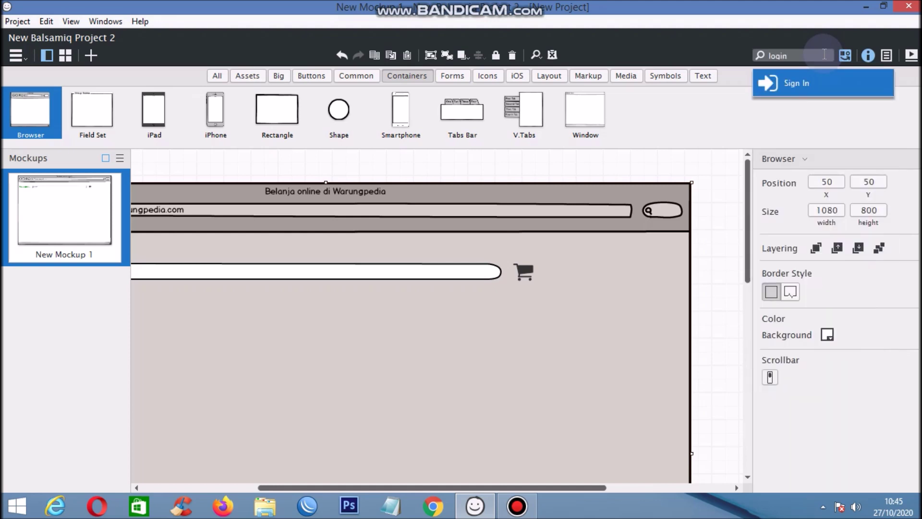
left_click(791, 85)
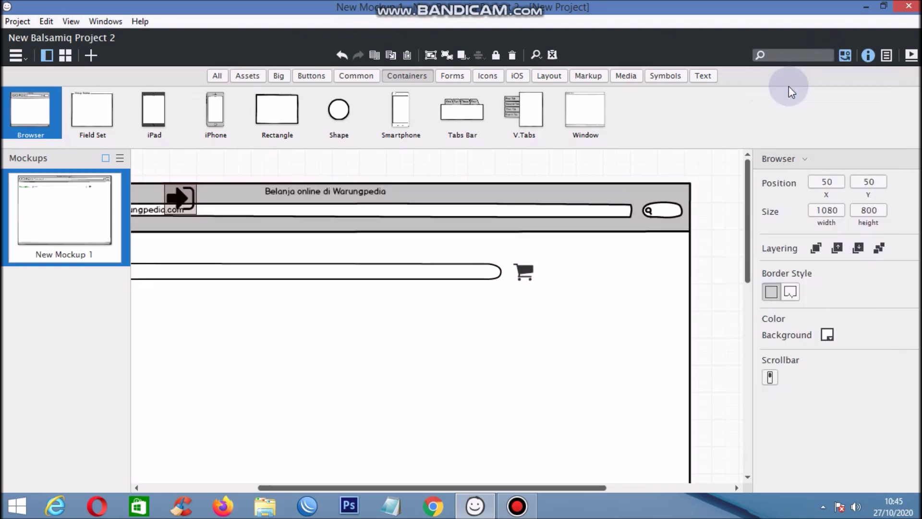
left_click_drag(287, 235, 590, 286)
- Set the Sign In icon's color to gray4 (cccccc) and its size to M
left_click(809, 333)
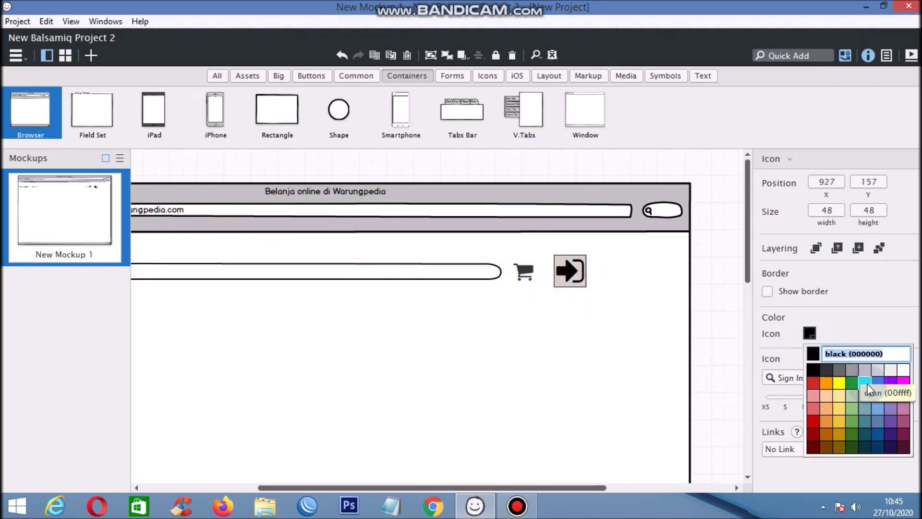
left_click(868, 368)
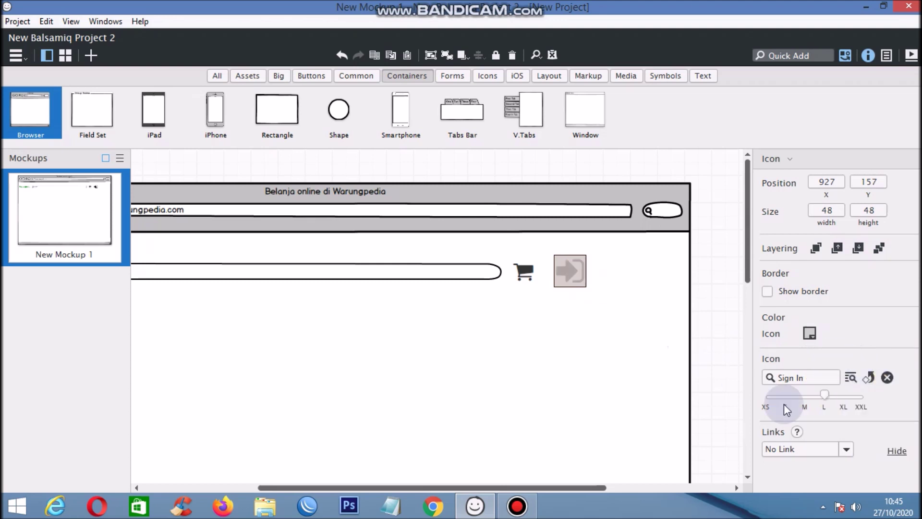
left_click(805, 401)
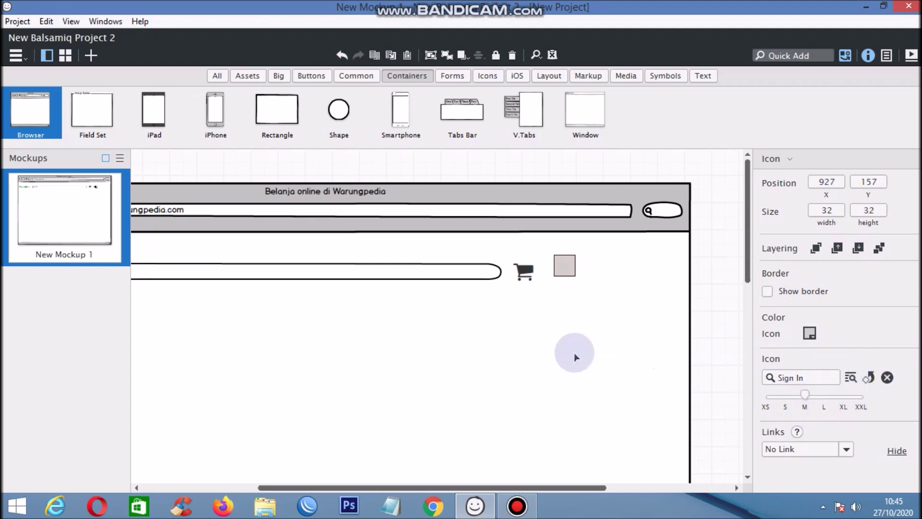
- Align the Sign In icon level with the shopping-cart icon, at about X 930, Y 165
left_click(575, 357)
left_click_drag(560, 266, 566, 273)
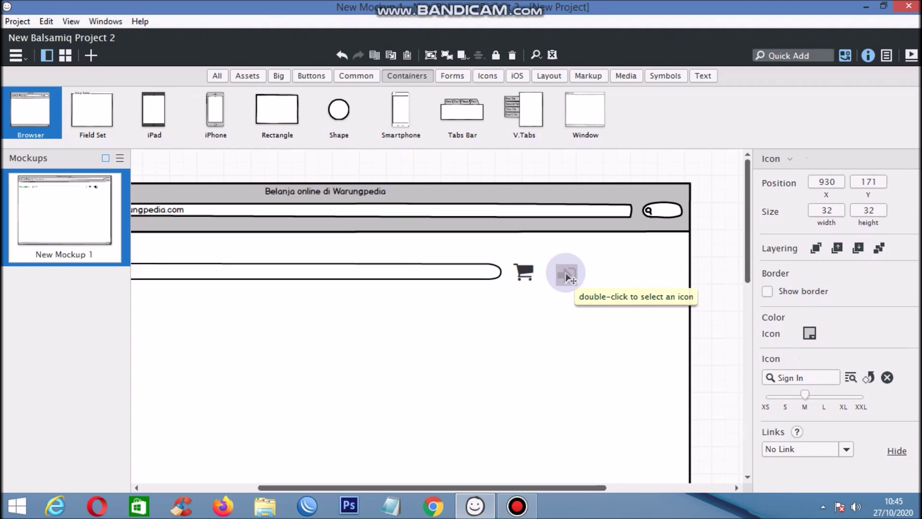
left_click(562, 293)
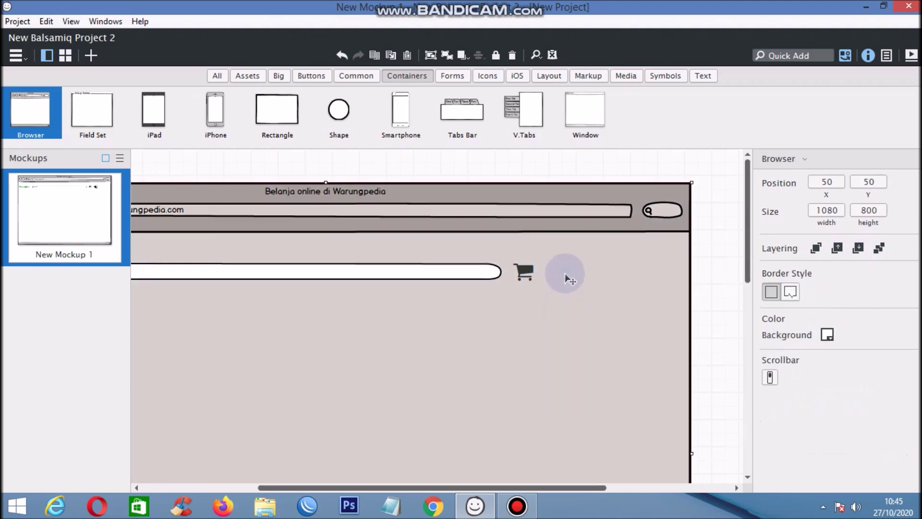
- Try light blue blue2 (9fc5f8) as the Sign In icon's color
left_click(566, 273)
left_click(811, 335)
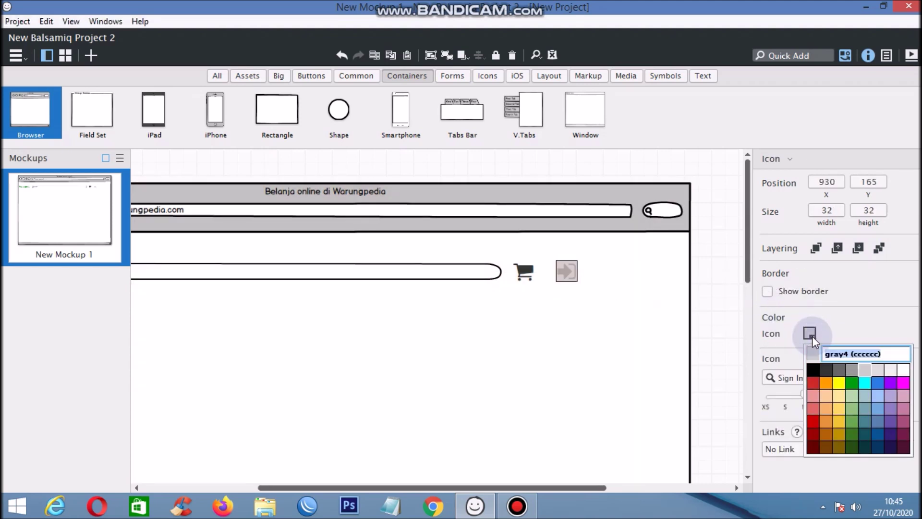
left_click(880, 395)
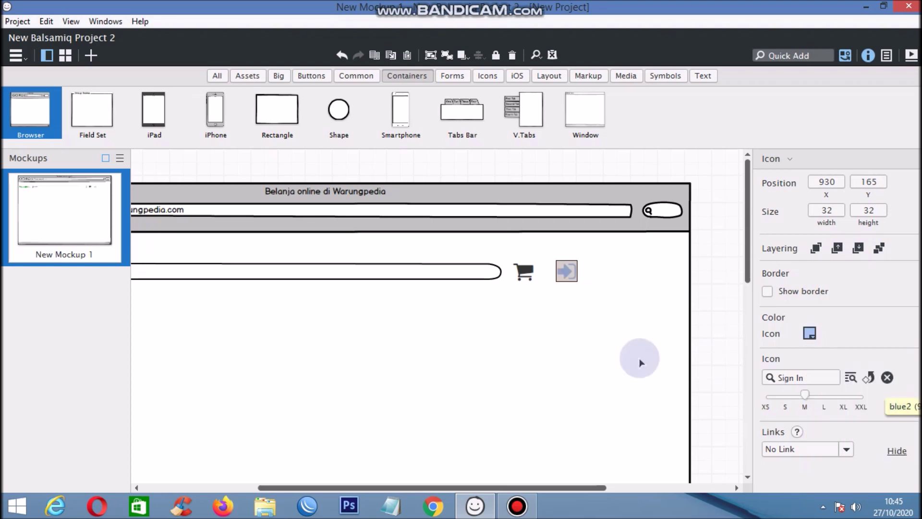
left_click(615, 354)
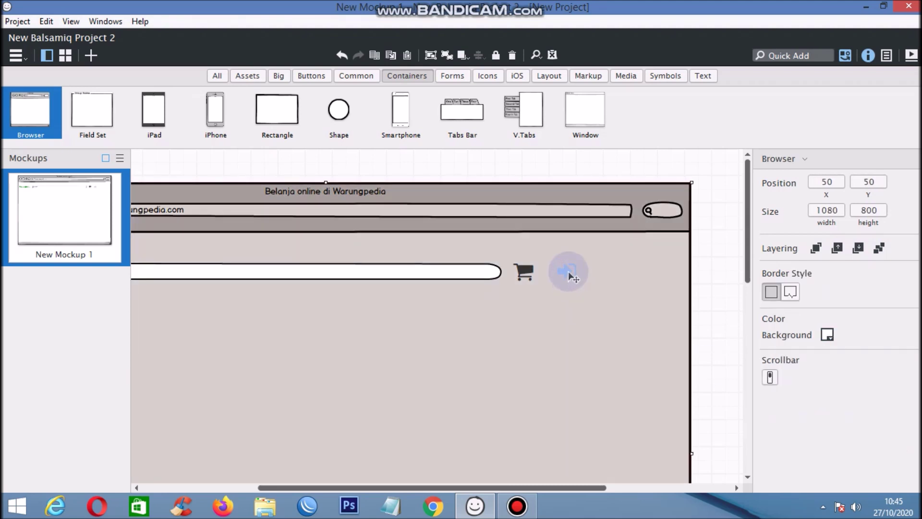
- Set the Sign In icon's color to the same dark gray as the shopping-cart icon
left_click(567, 272)
left_click(809, 333)
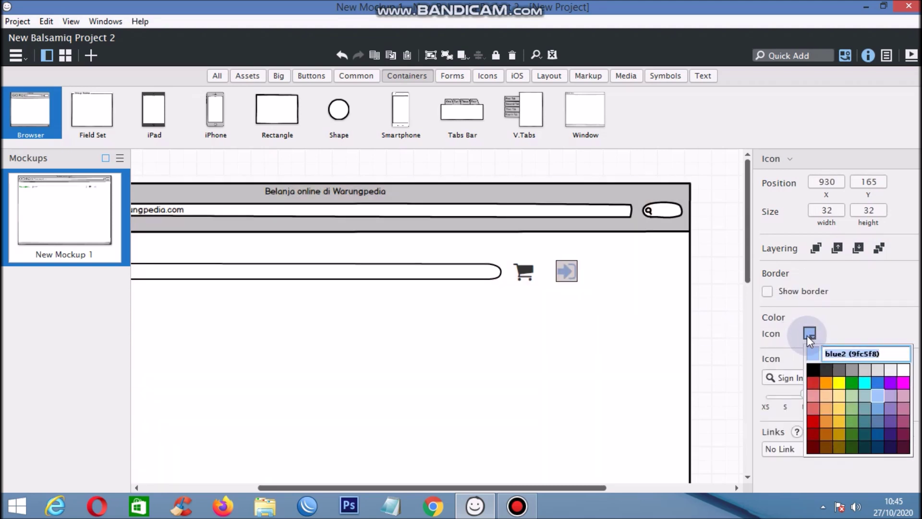
left_click(825, 367)
left_click(609, 347)
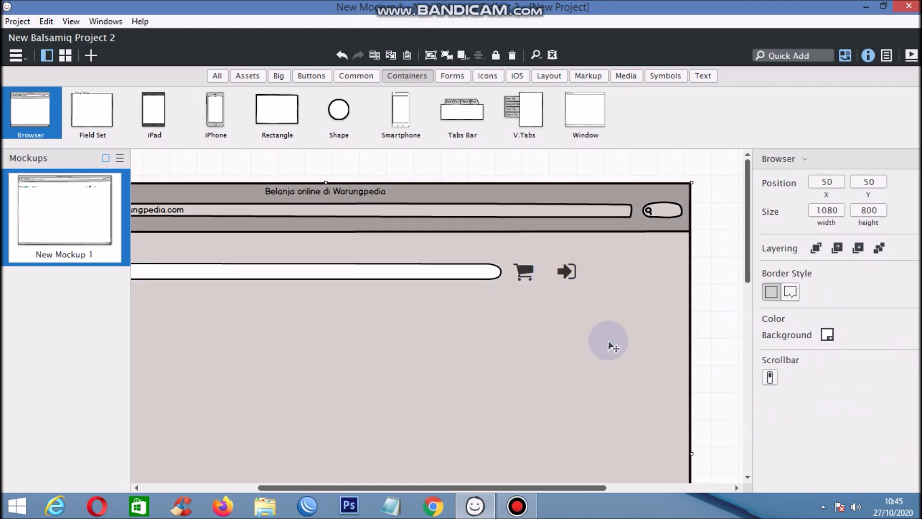
- Search the controls for "add" and place the Add User icon to the right of the Sign In icon, vertically aligned with it
left_click(802, 51)
type("add")
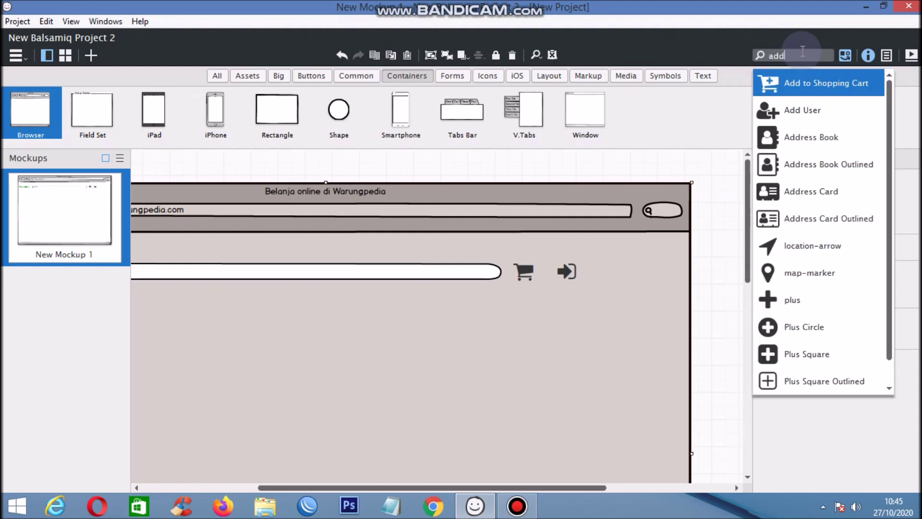
left_click(788, 113)
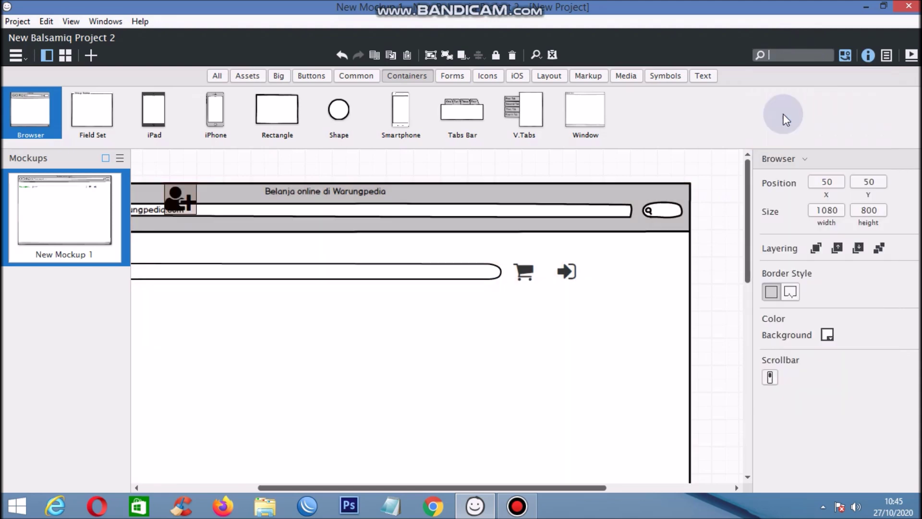
left_click_drag(192, 207, 617, 278)
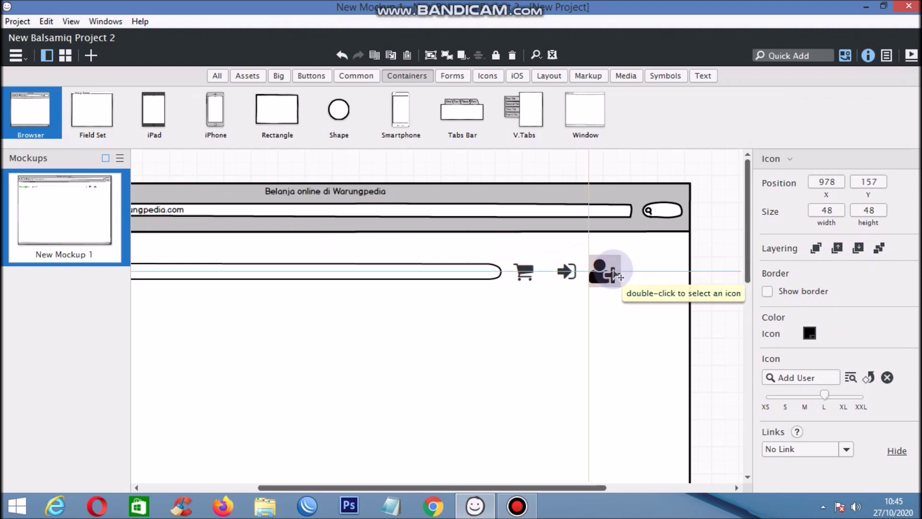
left_click(632, 315)
- Change the Add User icon's color from the palette to a gray shade
left_click(604, 271)
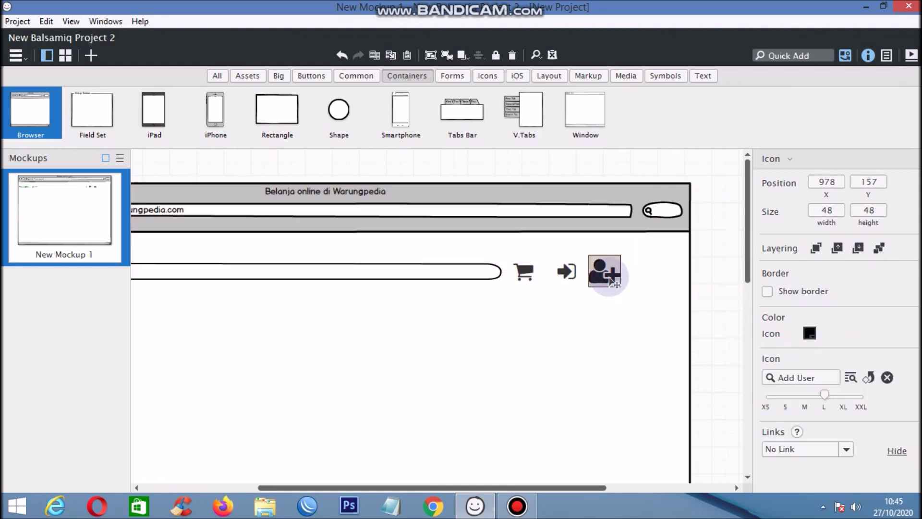
left_click(809, 335)
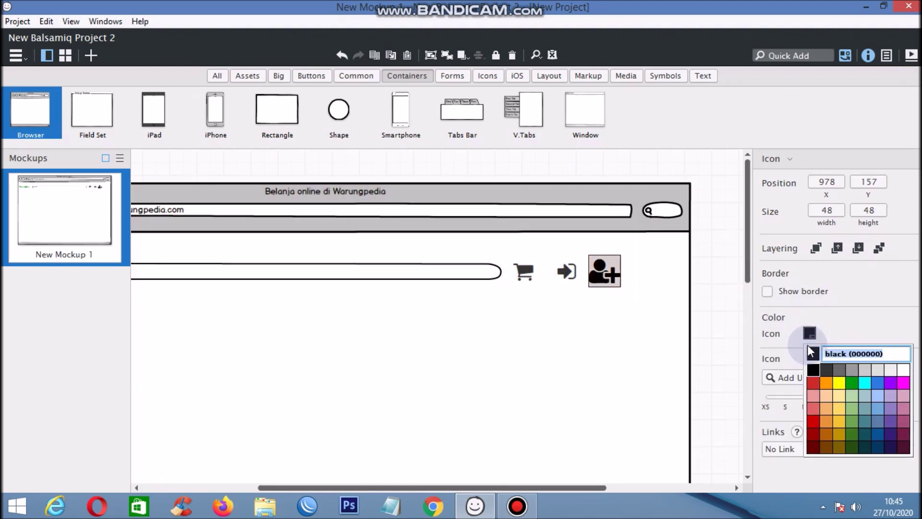
left_click(834, 368)
left_click_drag(819, 390, 805, 398)
- Move the Add User and Sign In icons toward the browser frame's right edge and shift the shopping-cart icon slightly right
left_click(607, 276)
left_click_drag(608, 276, 663, 274)
left_click_drag(572, 270, 629, 271)
left_click(632, 309)
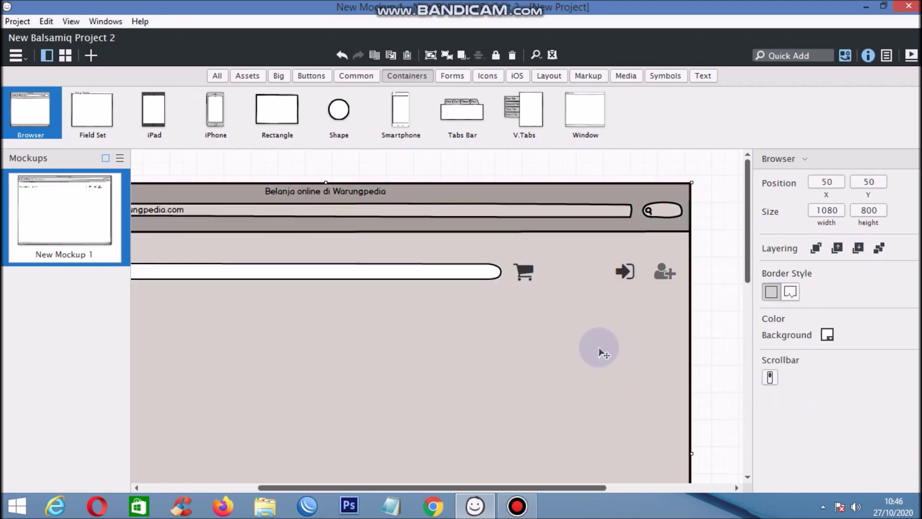
left_click_drag(526, 276, 546, 283)
left_click(580, 447)
- Widen the search box toward the shopping-cart icon to a width of about 696
left_click_drag(566, 482, 345, 436)
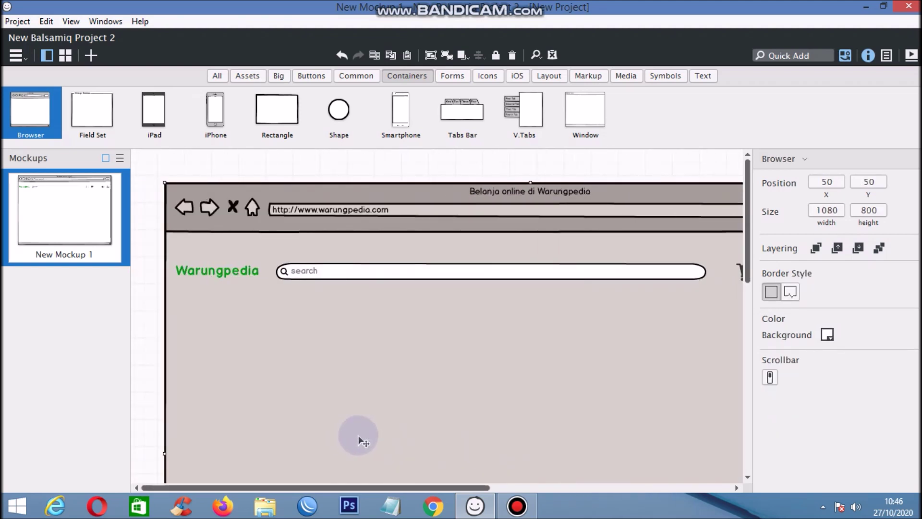
scroll(465, 434, "right", 2)
scroll(500, 434, "right", 1)
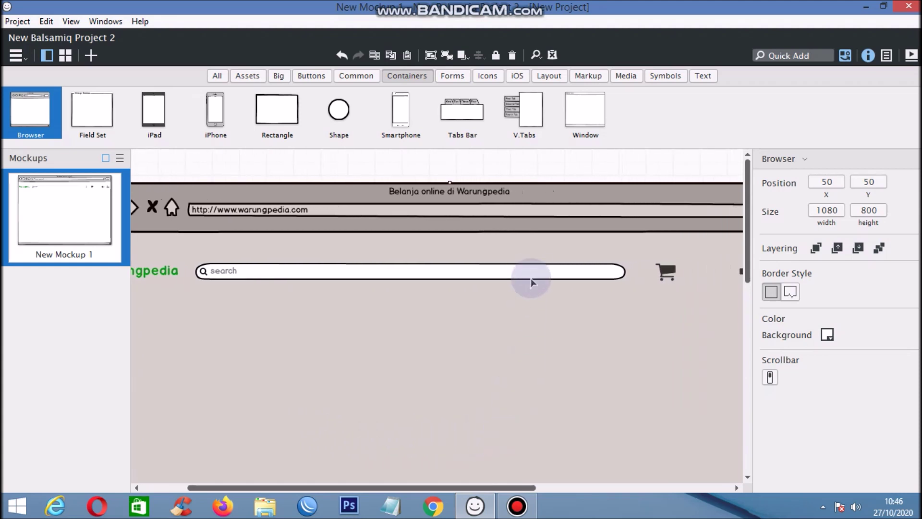
left_click(536, 269)
left_click_drag(628, 270, 667, 269)
left_click(649, 270)
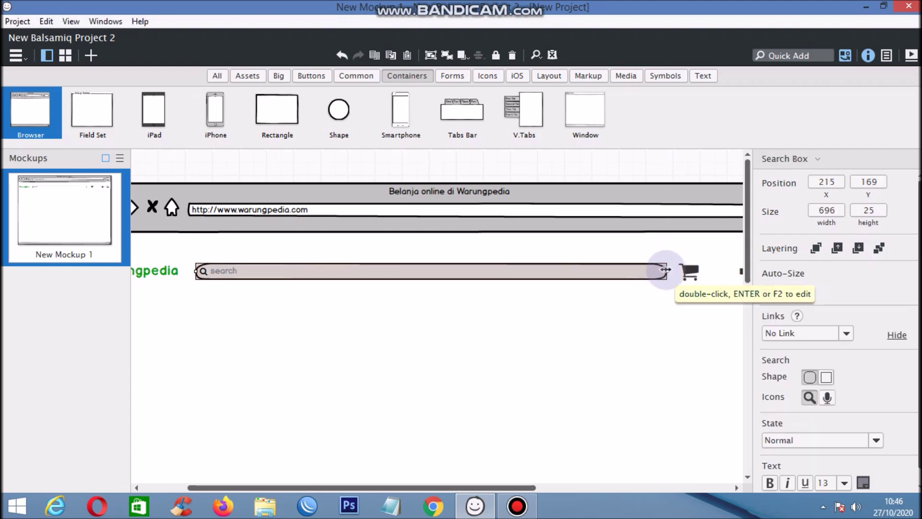
left_click(620, 338)
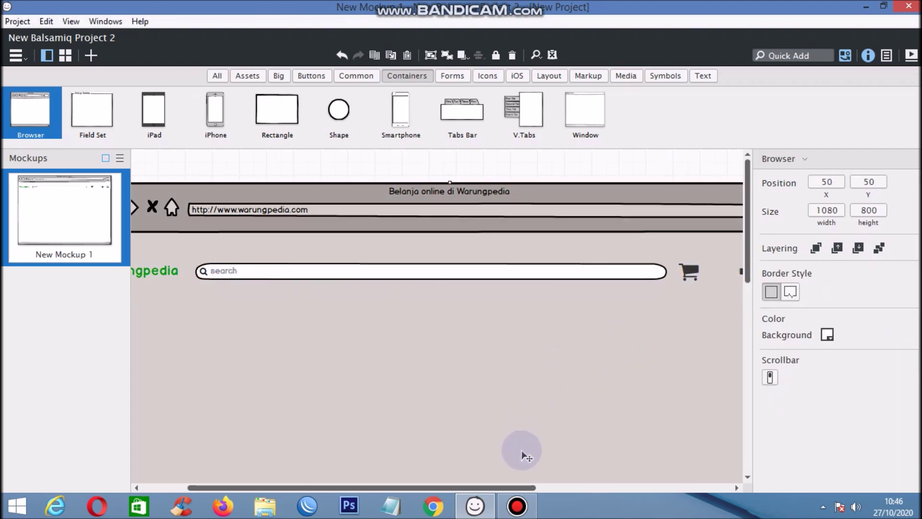
mouse_move(517, 506)
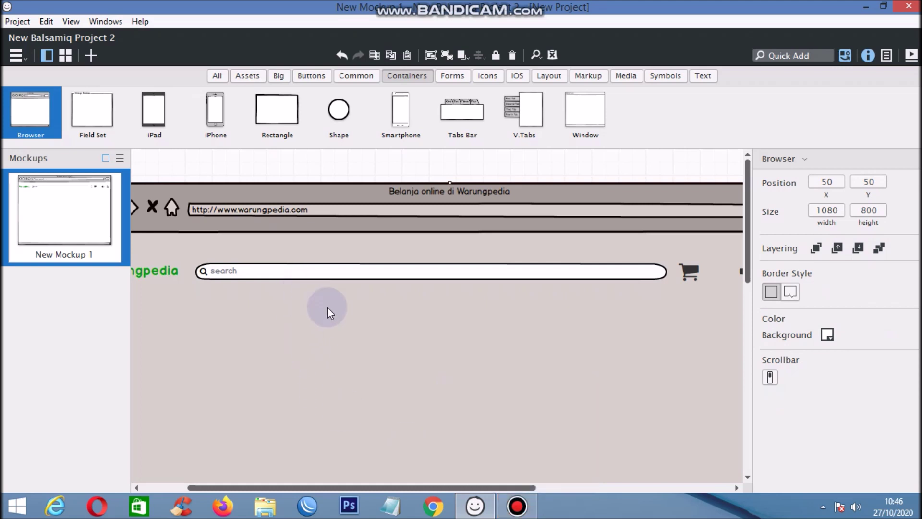
- Add an Image control below the Warungpedia label and search box at about X 66, Y 211, sized about 670 by 79
left_click_drag(399, 489, 298, 471)
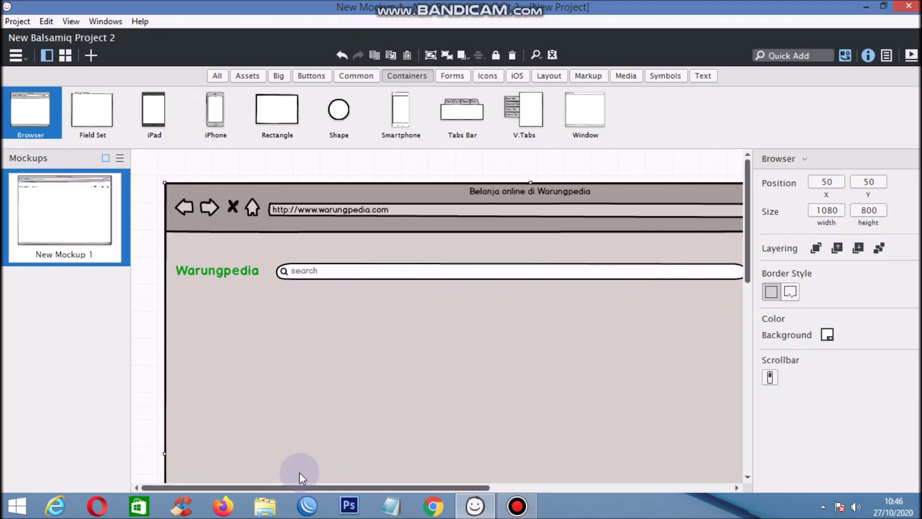
left_click(770, 56)
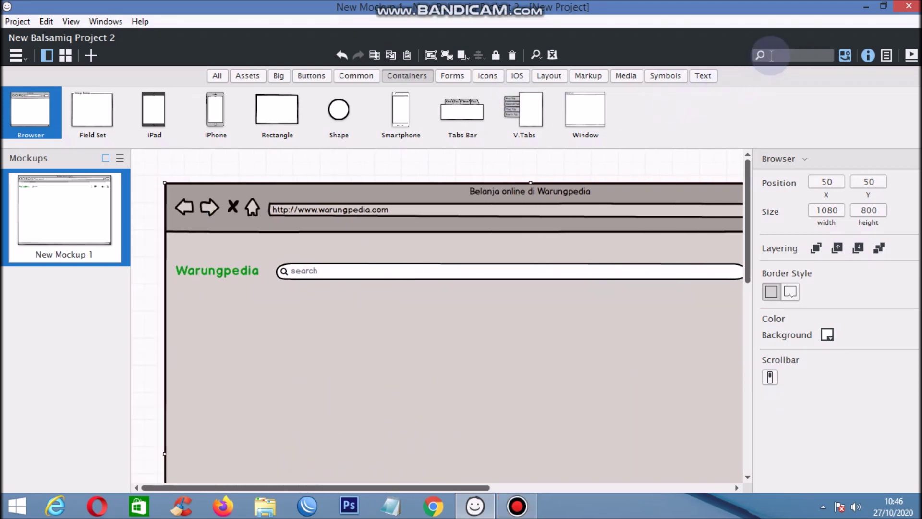
type("ic")
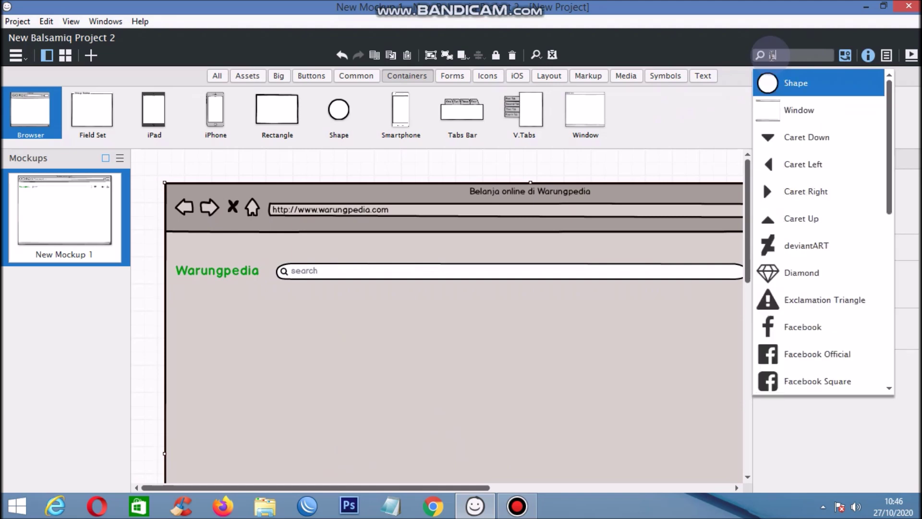
key("BackSpace")
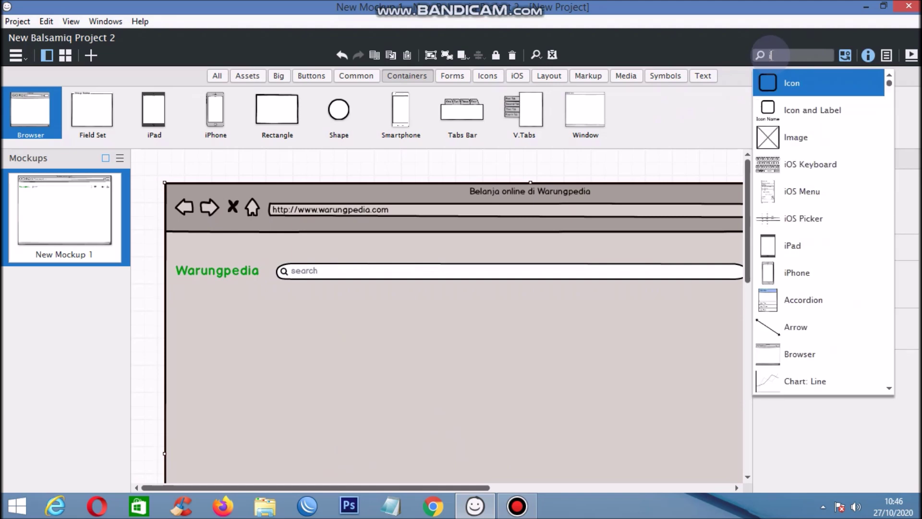
key("Down")
key("Down")
key("Return")
left_click_drag(200, 256, 629, 317)
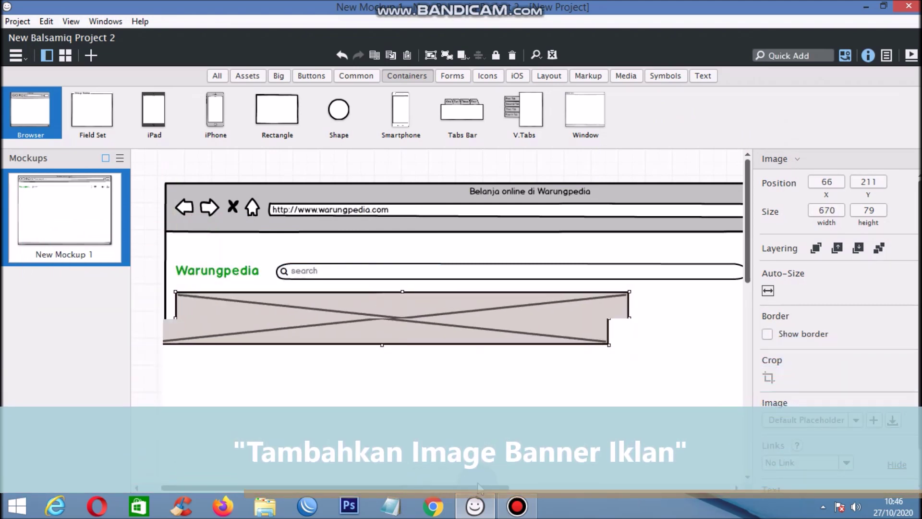
- Stretch the image placeholder to a width of about 1041 across the page and set its height to 200
left_click_drag(451, 488, 561, 488)
left_click_drag(402, 315, 653, 337)
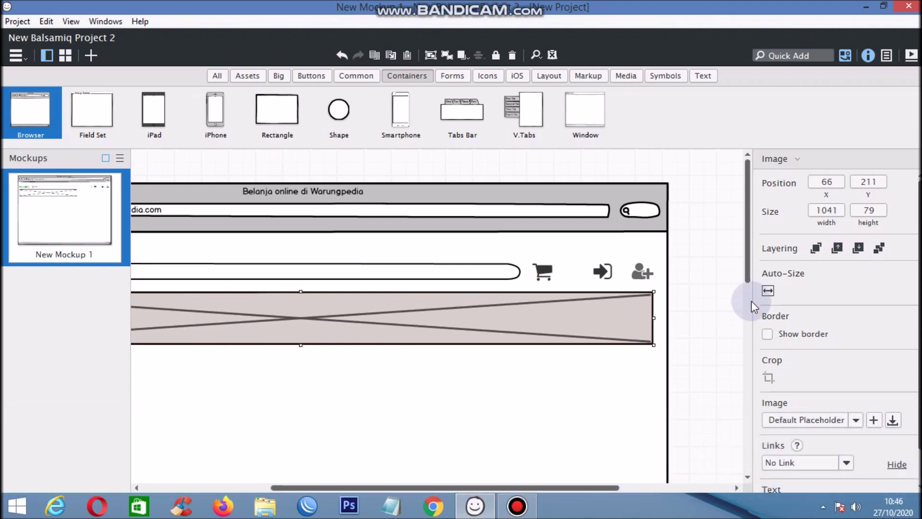
left_click(867, 216)
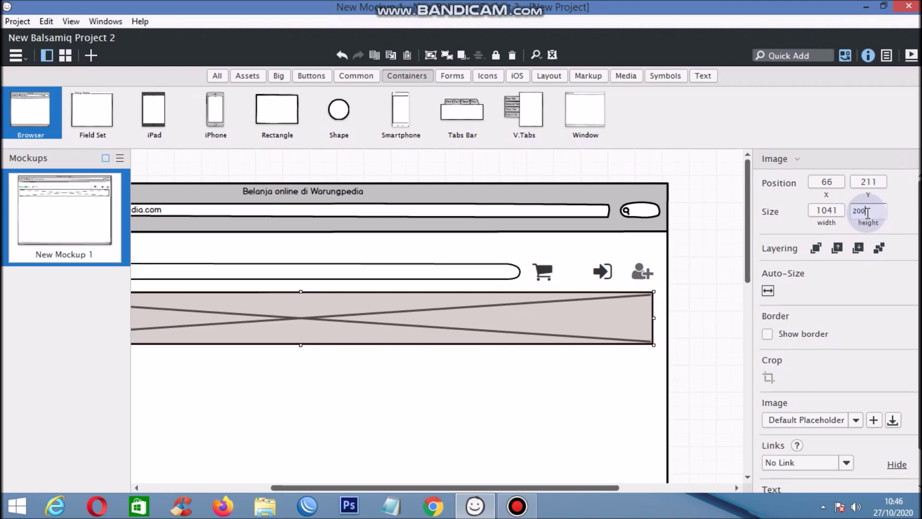
type("200")
left_click(661, 398)
left_click(565, 361)
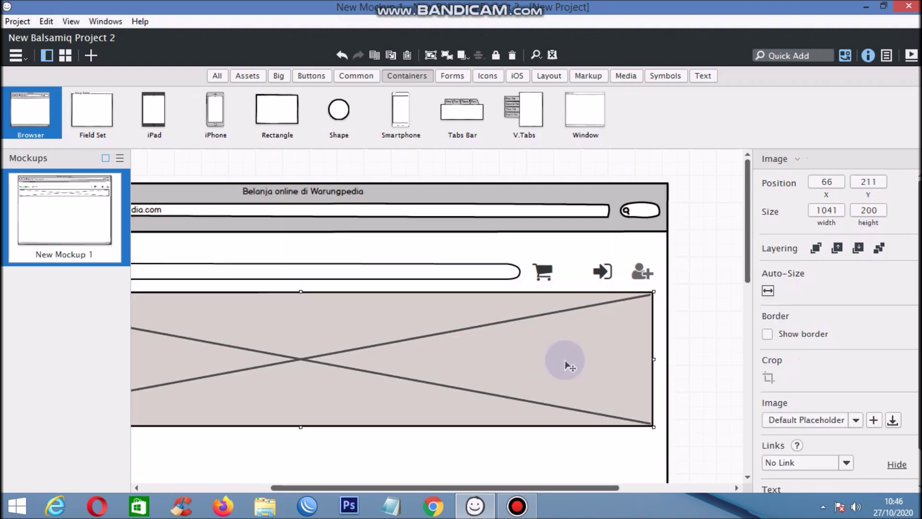
- Import warungpedia.png from the Lab Balsamiq folder into the image placeholder as the advertising banner
left_click(874, 421)
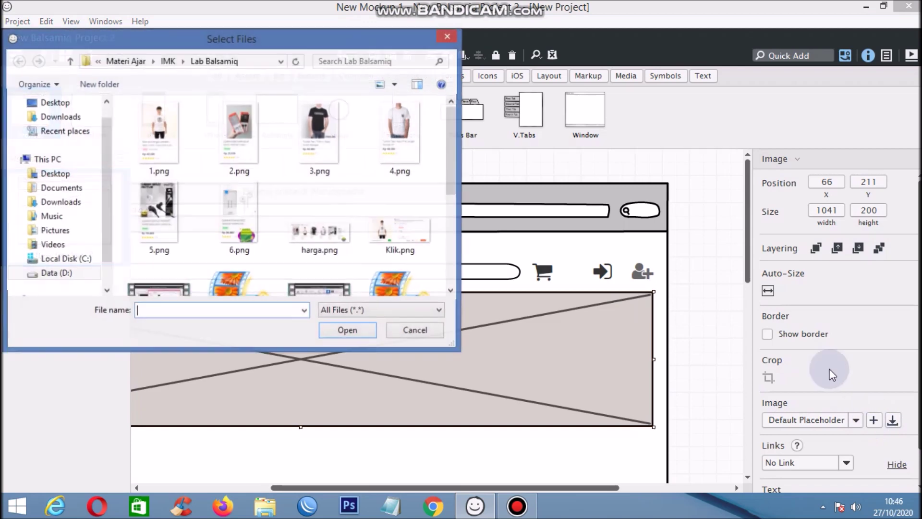
left_click(396, 172)
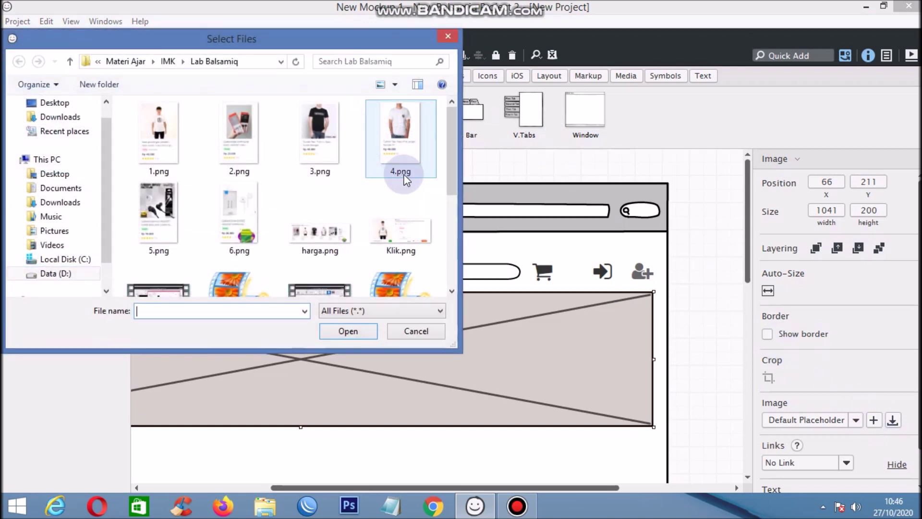
left_click_drag(450, 143, 446, 248)
left_click(267, 273)
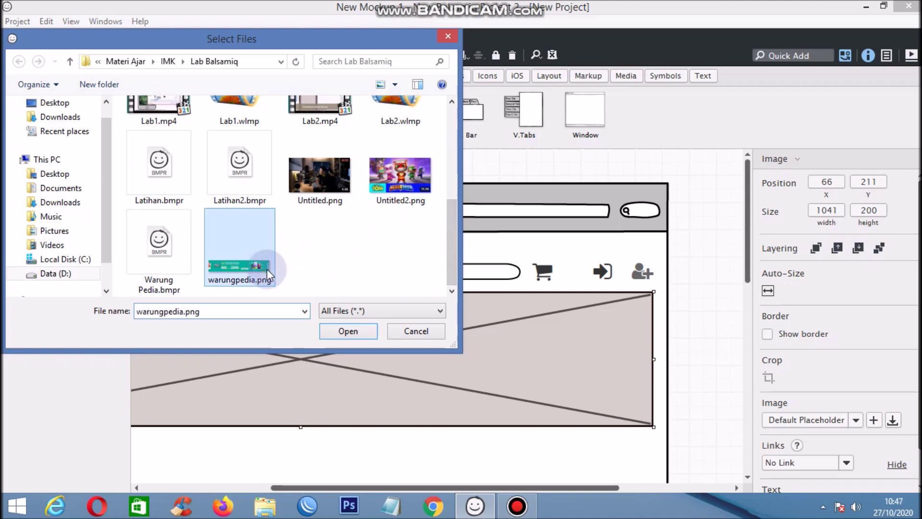
double_click(267, 273)
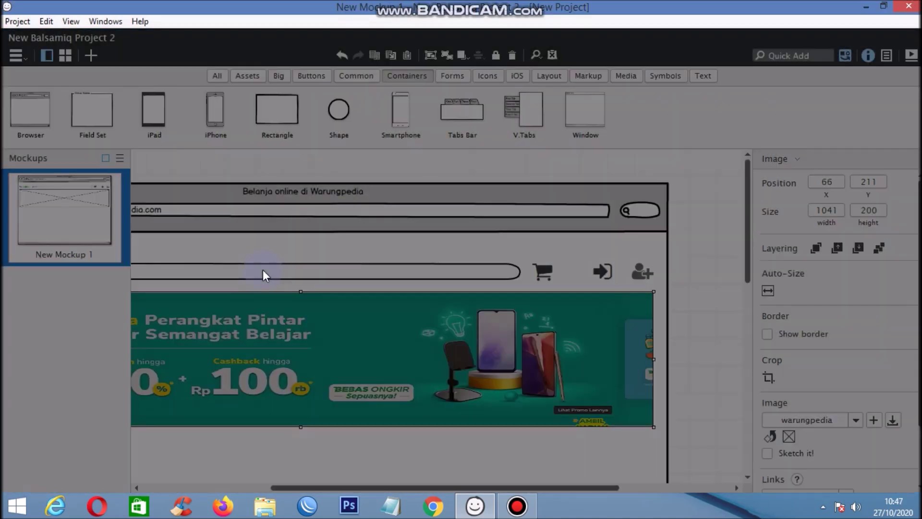
left_click(431, 454)
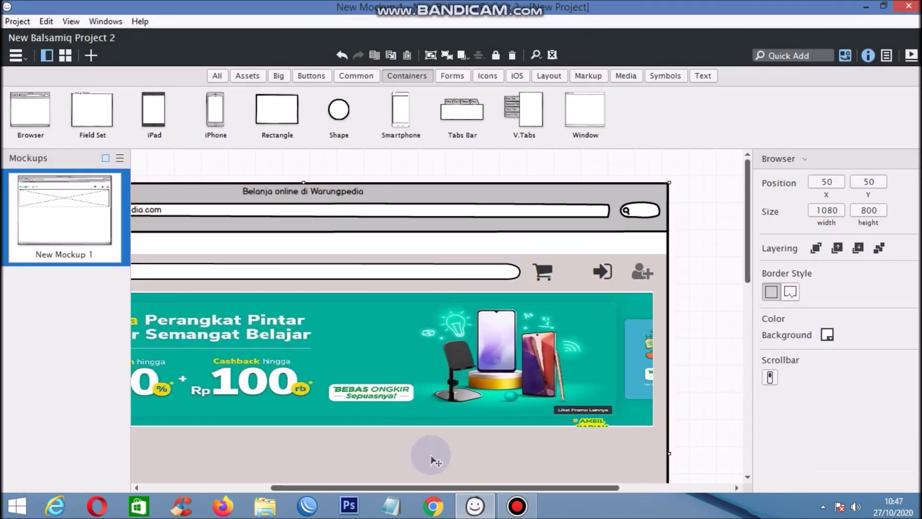
- Search the controls for "label" and place a Label below the banner's left end at about X 66, Y 440
left_click_drag(495, 486, 332, 448)
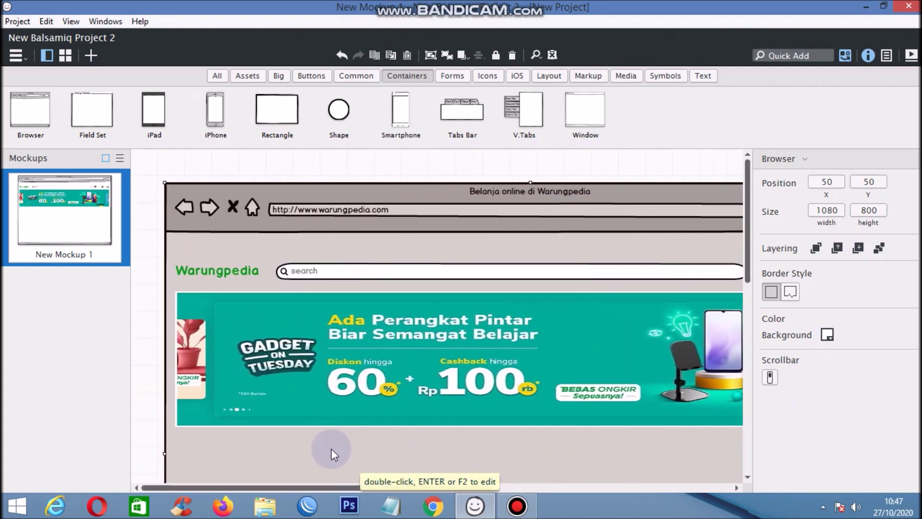
left_click(792, 57)
type("label")
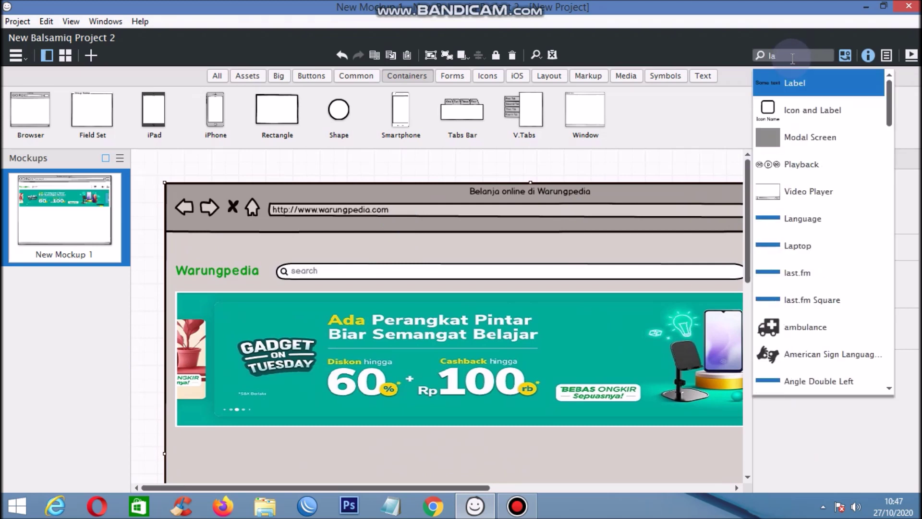
left_click(788, 85)
left_click_drag(183, 232, 196, 460)
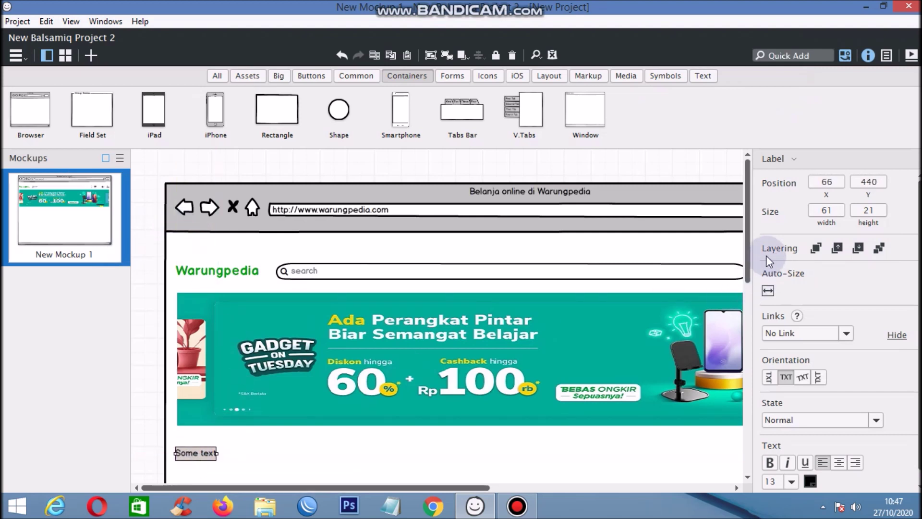
- Change the text of the label below the banner to "Produk Unggulan"
left_click_drag(750, 247, 751, 286)
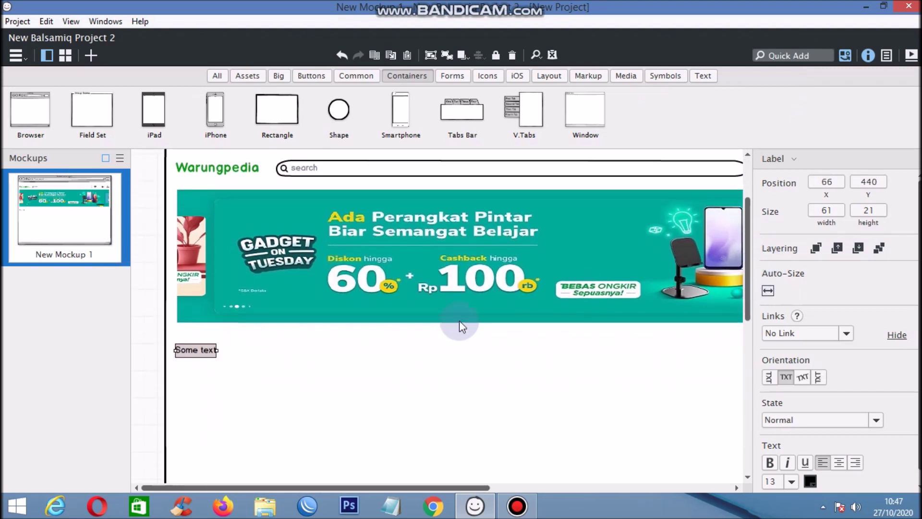
left_click(194, 350)
double_click(195, 350)
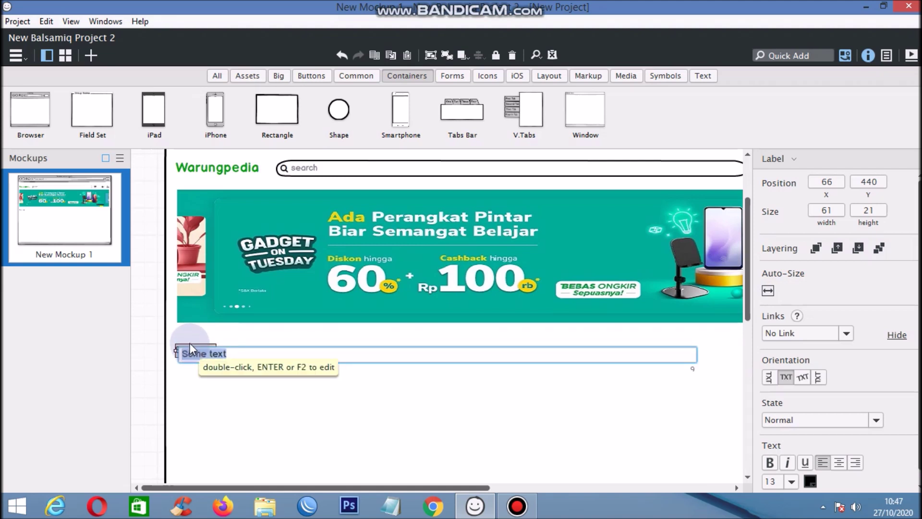
type("Produk Unggulan")
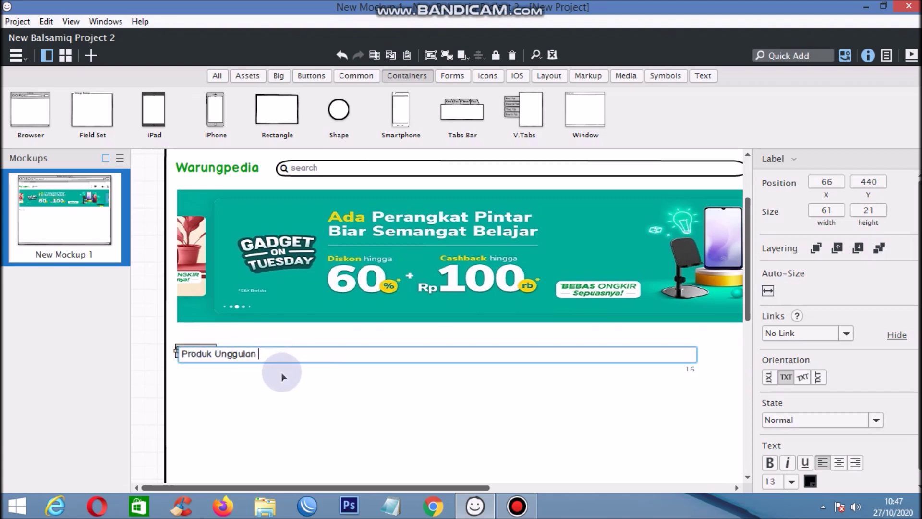
key("Return")
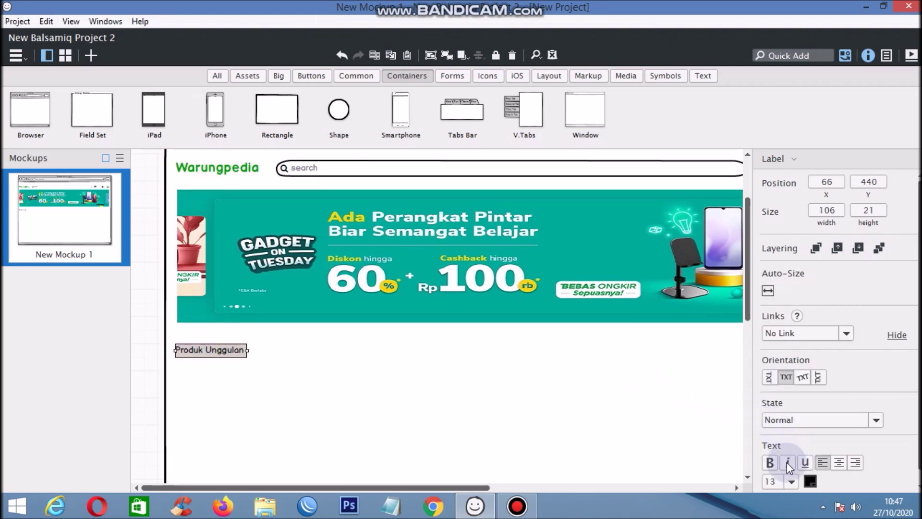
- Make the Produk Unggulan label bold with font size 16
left_click(770, 462)
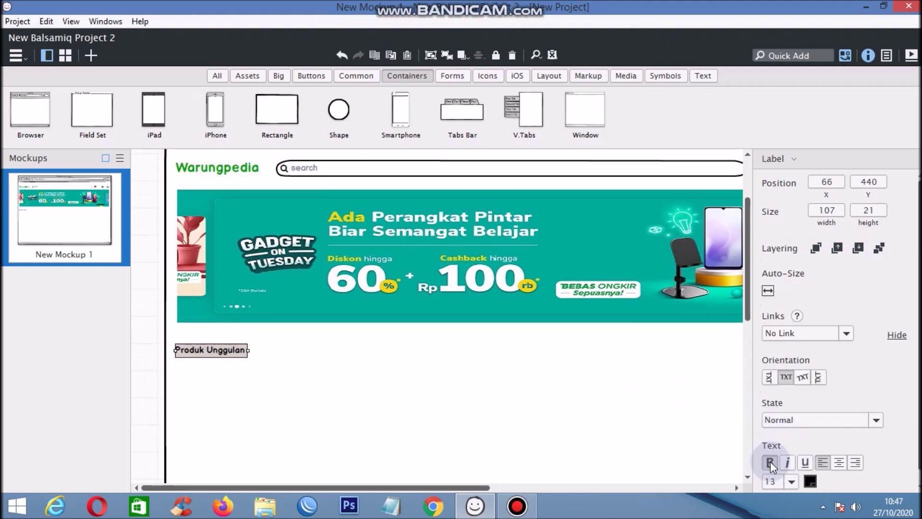
left_click(790, 480)
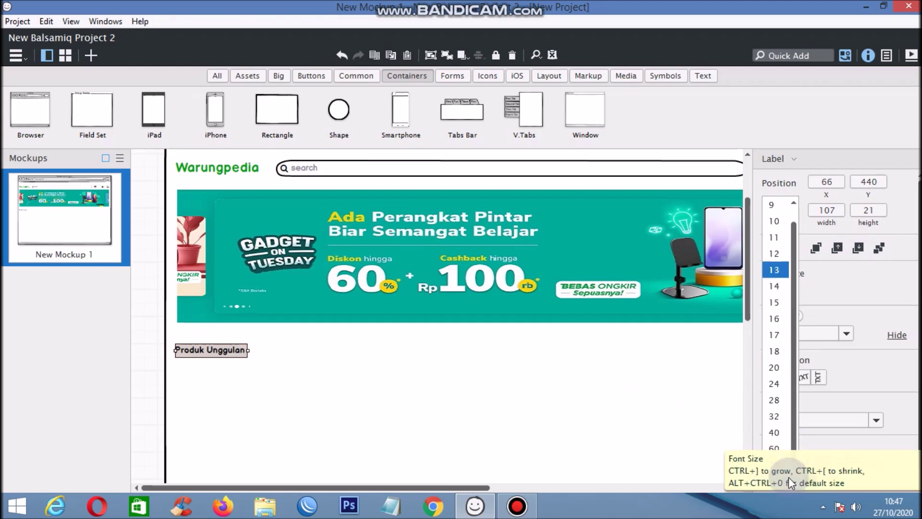
left_click(784, 322)
left_click(423, 396)
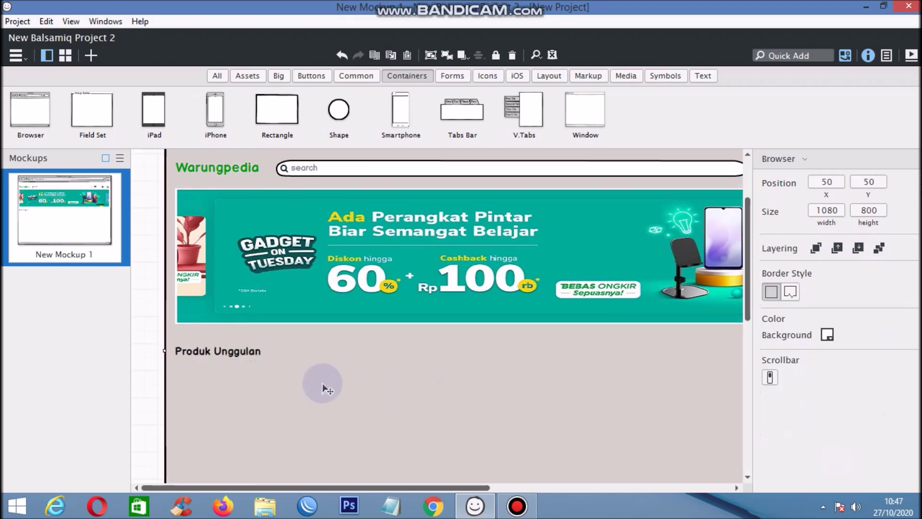
- Duplicate the Produk Unggulan label and place the copy directly to its right at about X 199, Y 441
left_click(247, 356)
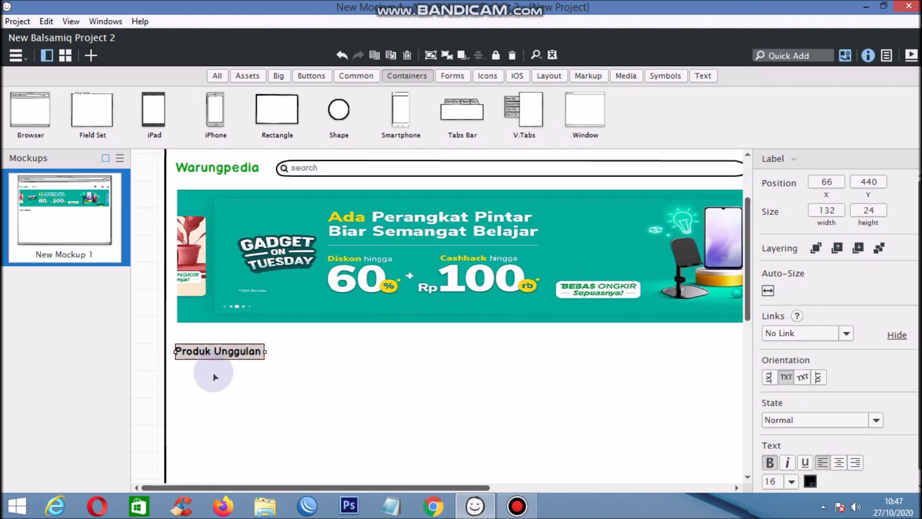
left_click(250, 385)
left_click(236, 353)
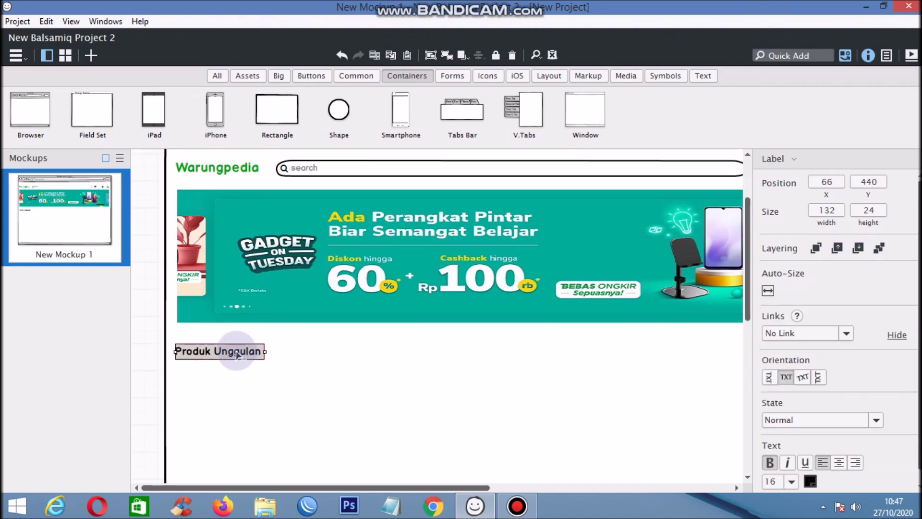
left_click_drag(237, 354, 317, 363)
key("Down")
key("Down")
key("Down")
left_click(303, 365)
- Change the text of the copied label beside Produk Unggulan to "Selengkapnya"
left_click(310, 352)
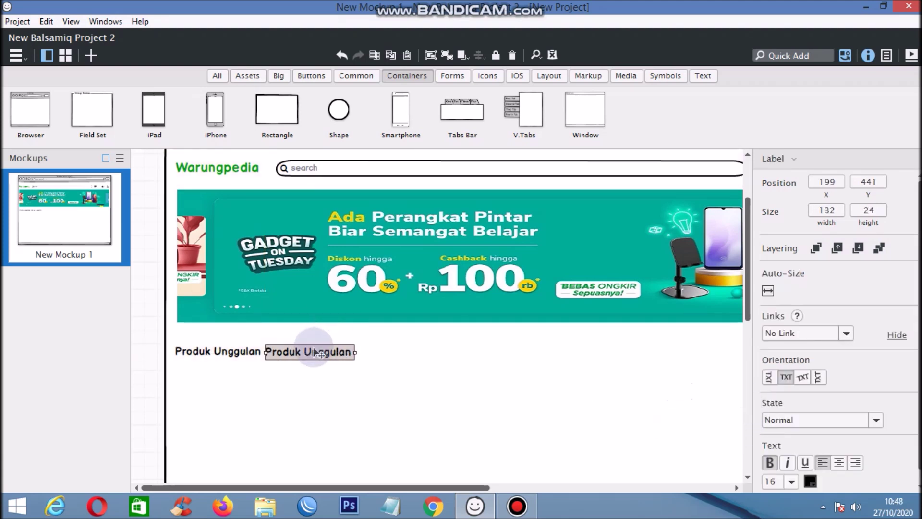
double_click(318, 353)
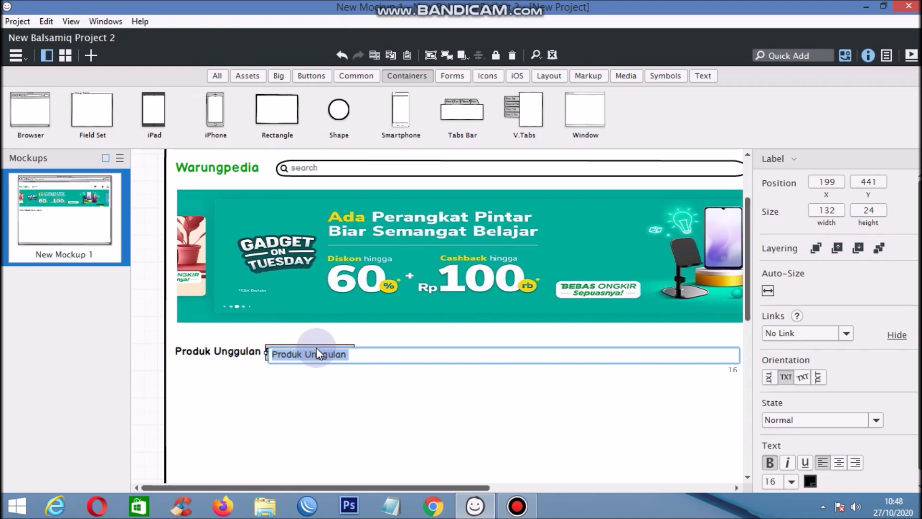
type("Selengkapnya")
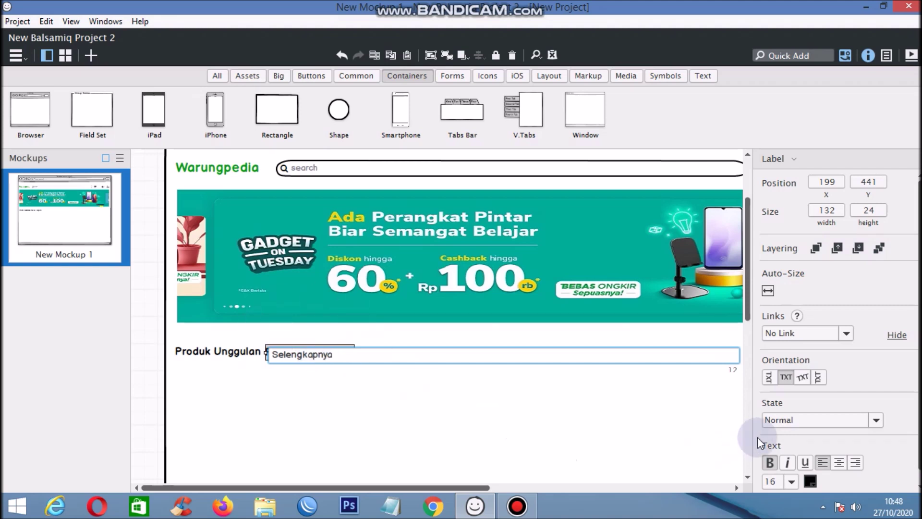
- Set the Selengkapnya label's text color to green and its font size to 14
left_click(806, 481)
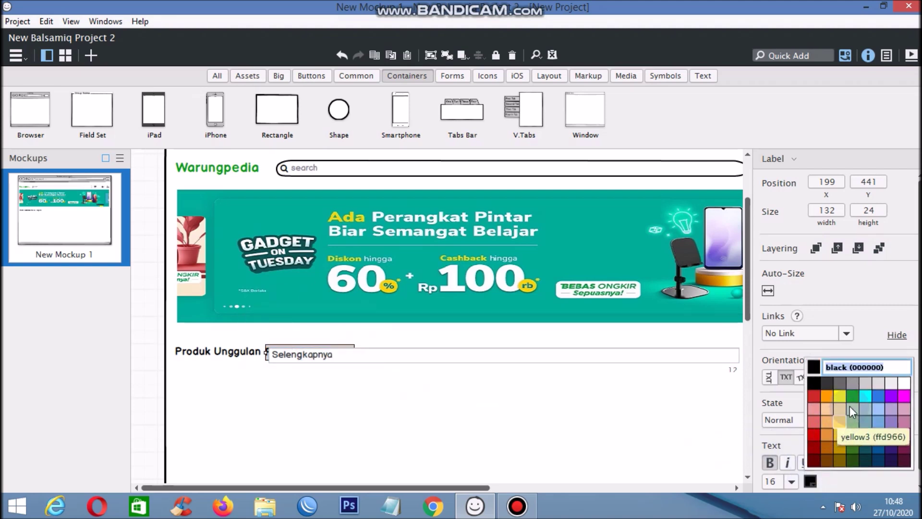
left_click(854, 399)
left_click(791, 481)
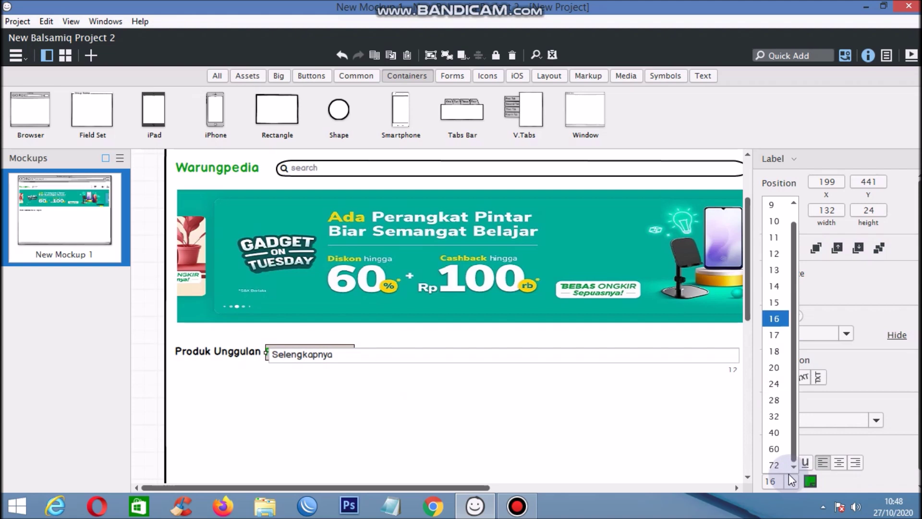
left_click(774, 285)
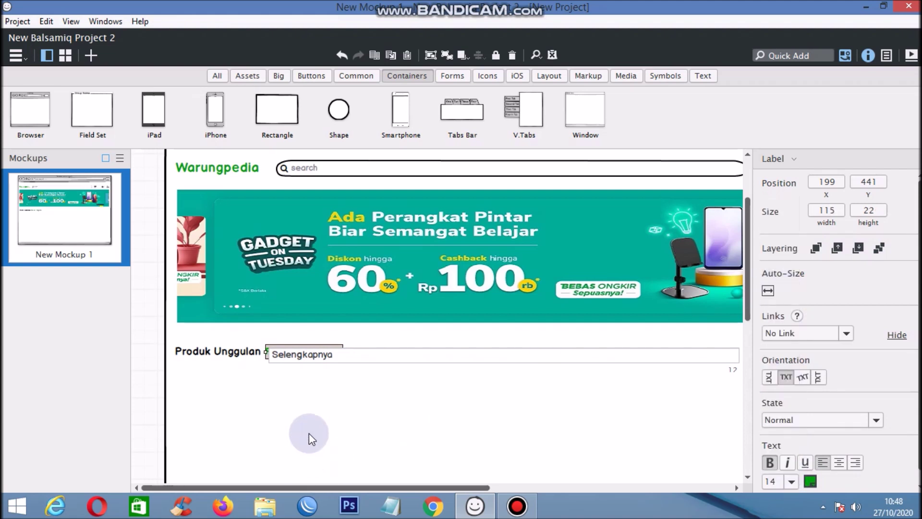
key("Return")
left_click(436, 378)
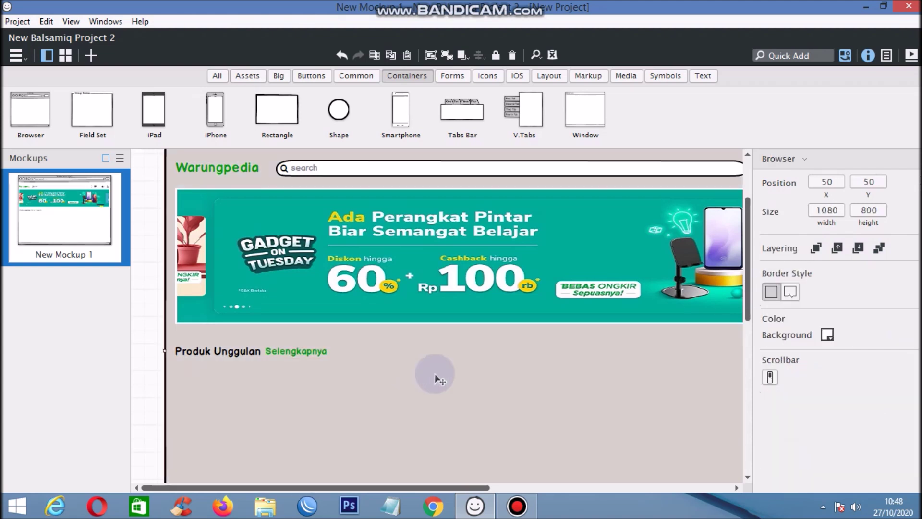
- Search the controls for "ima" and place an Image below the Produk Unggulan label at about X 66, Y 480
left_click_drag(747, 235, 748, 274)
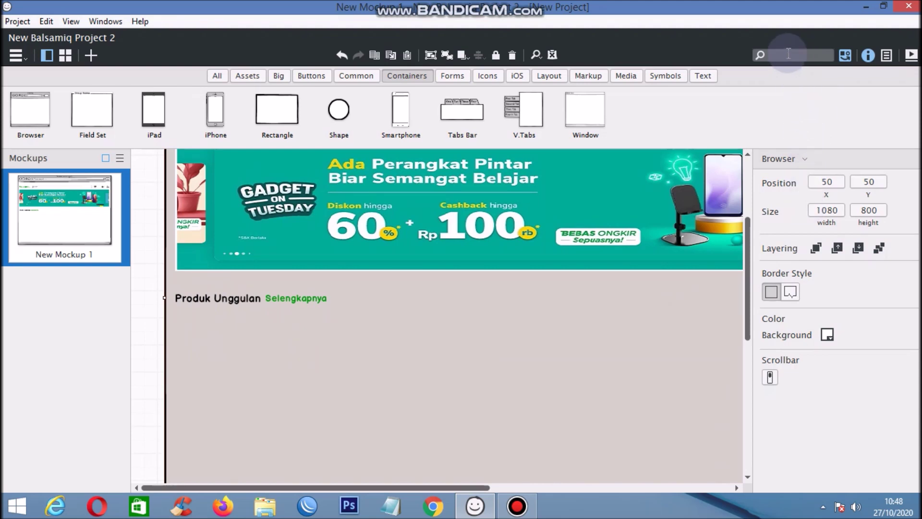
type("i")
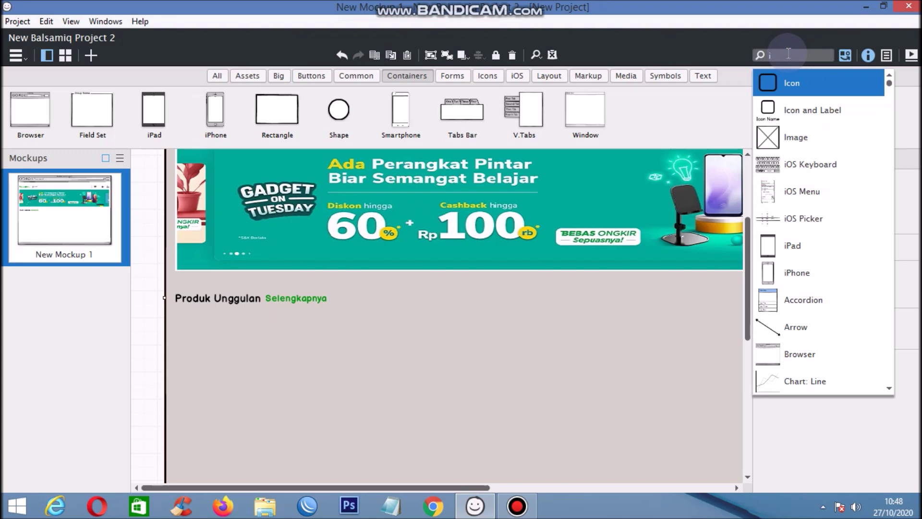
type("ma")
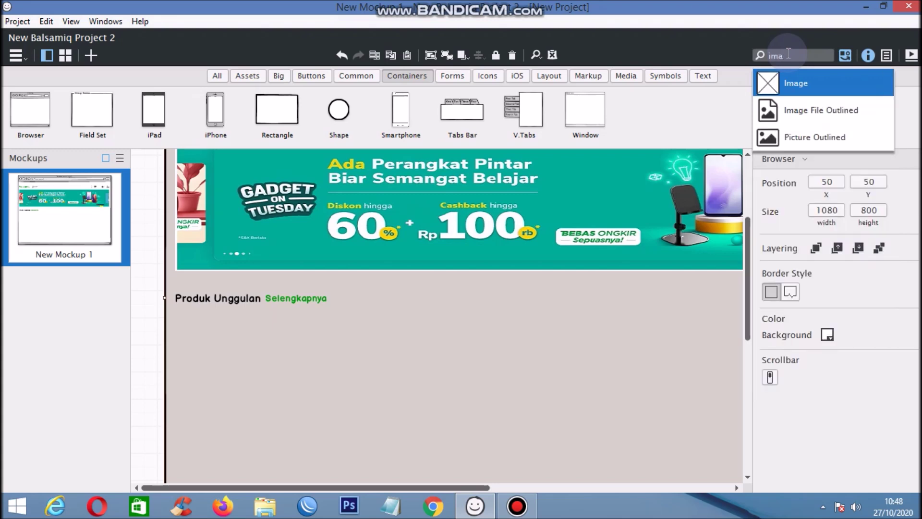
left_click(796, 85)
left_click_drag(193, 213, 314, 343)
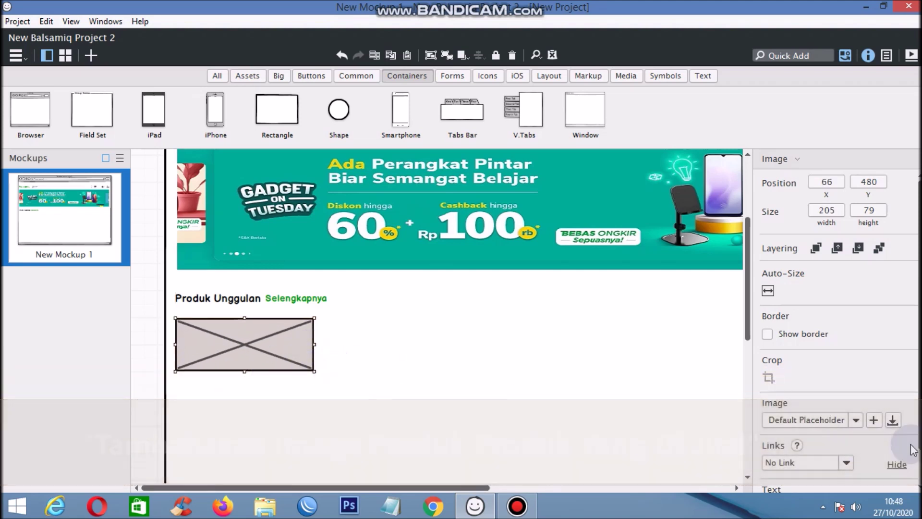
- Load 1.png into the image placeholder and stretch its height to about 249
left_click(873, 421)
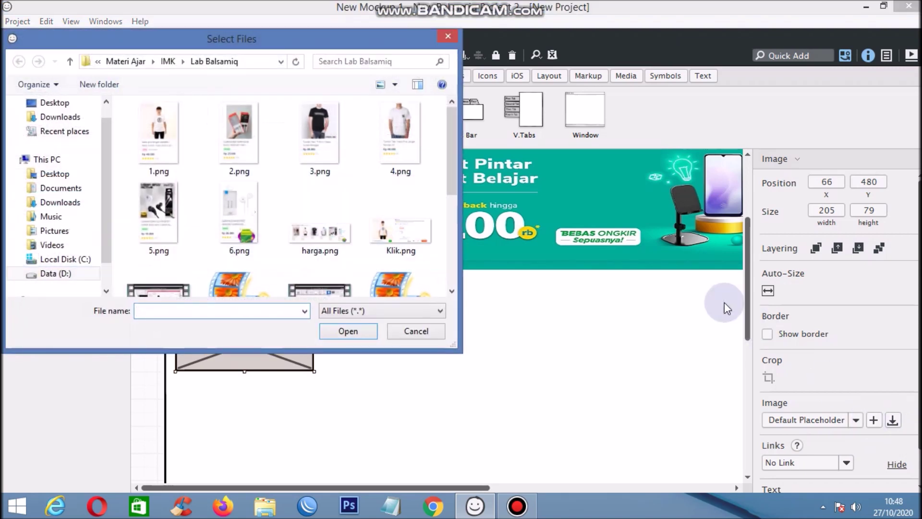
left_click(160, 149)
double_click(160, 145)
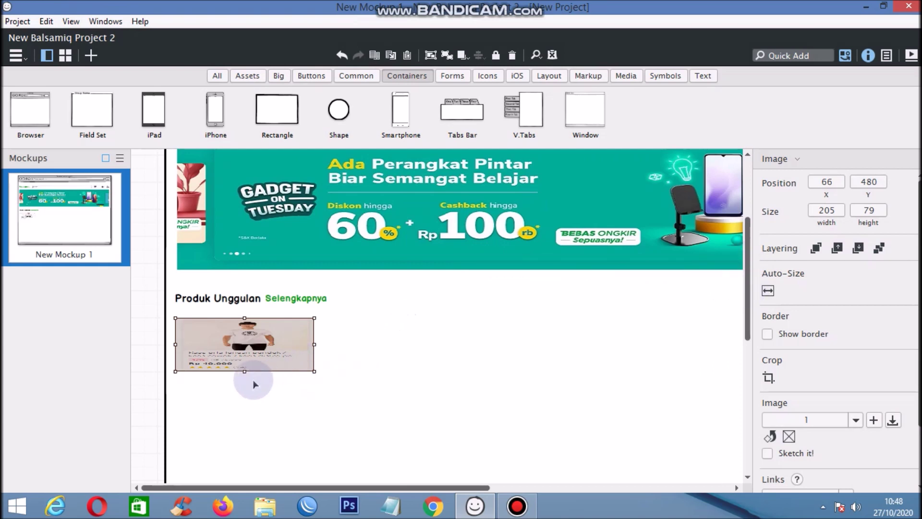
left_click_drag(244, 371, 244, 430)
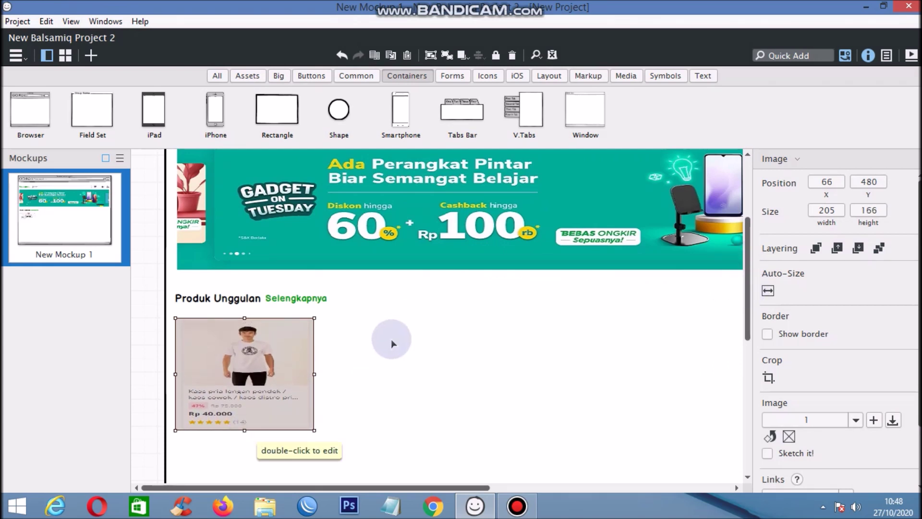
scroll(391, 343, "down", 1)
left_click_drag(245, 398, 249, 456)
left_click(427, 386)
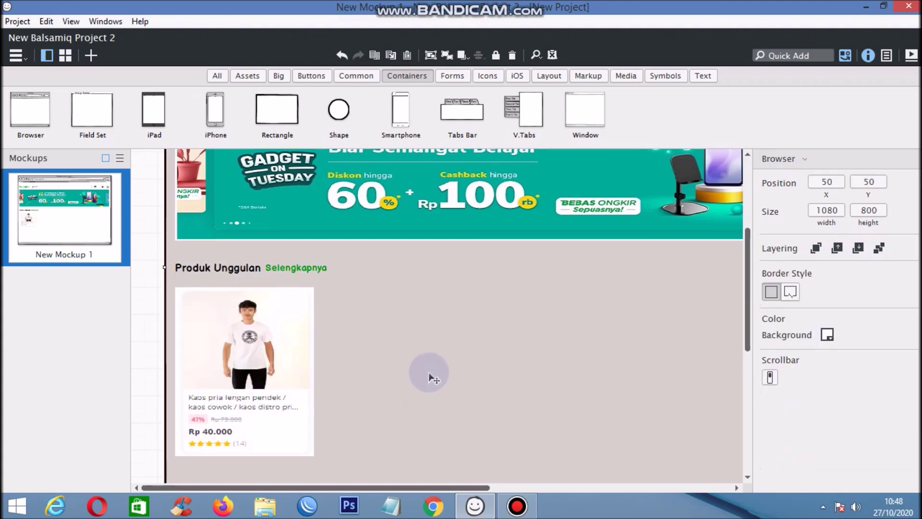
- Duplicate the first product image to its right at about X 287, Y 488, and load 2.png into the copy
left_click(288, 352)
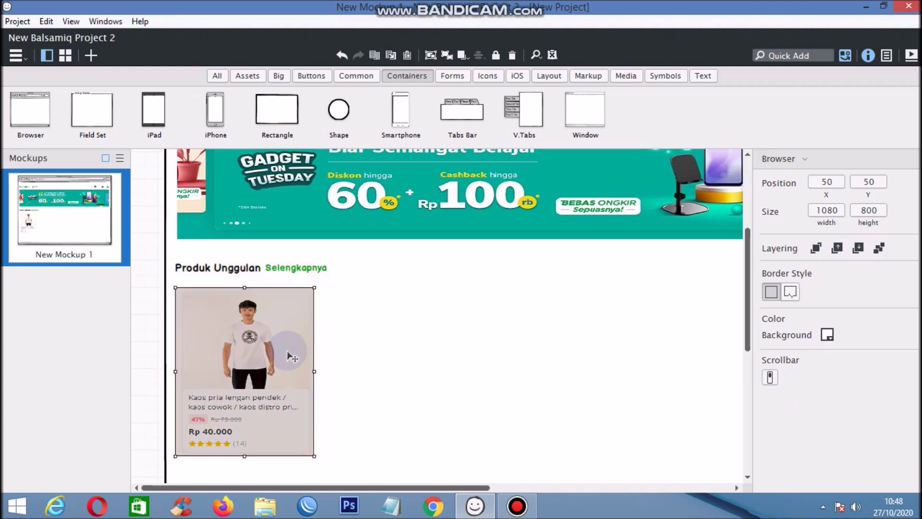
left_click_drag(284, 350, 430, 364)
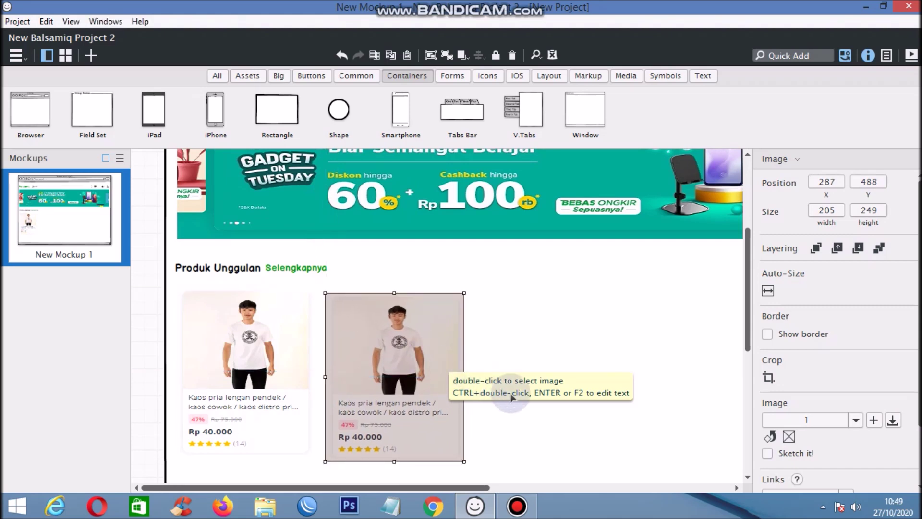
left_click(872, 420)
double_click(237, 139)
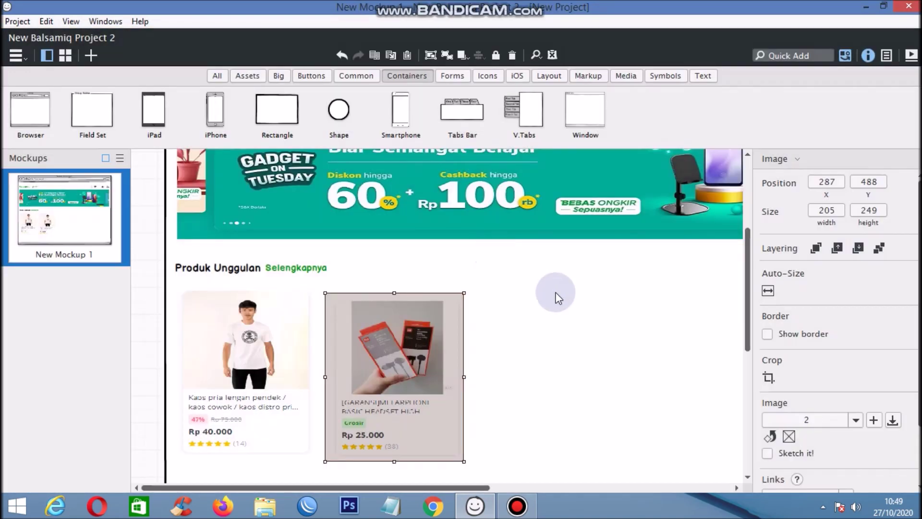
left_click(569, 319)
- Duplicate the earphone image and place the copy to its right at about X 525, Y 496
left_click(409, 355)
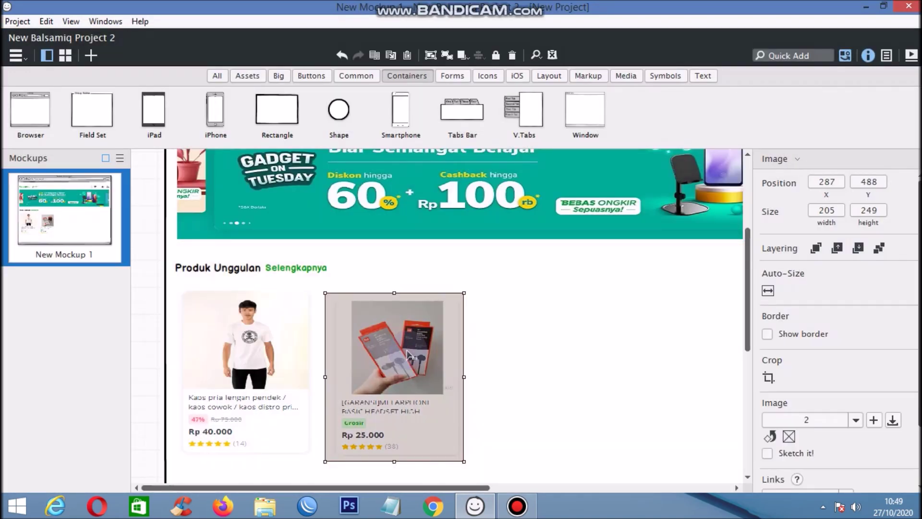
key("shift+Right")
key("shift+Down")
left_click_drag(412, 356, 573, 354)
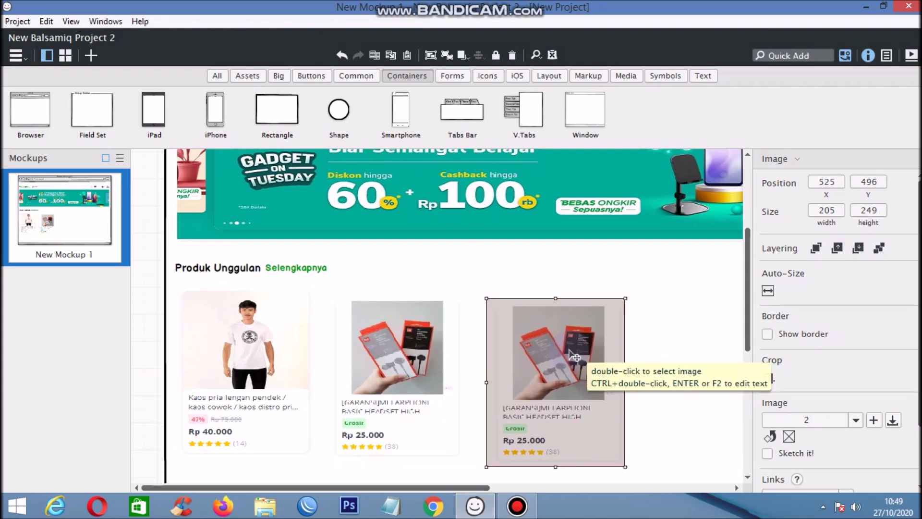
- Replace the picture in the third product image with 3.png
left_click(768, 430)
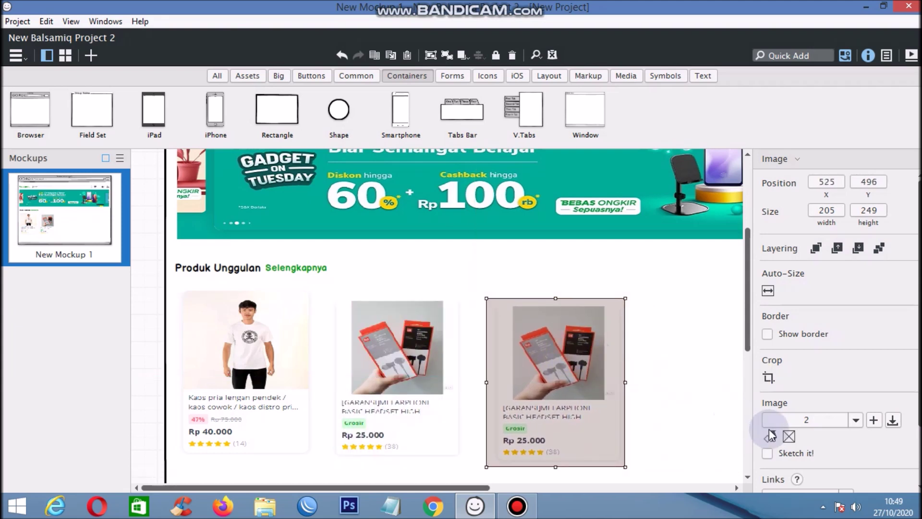
left_click(873, 421)
left_click(316, 144)
double_click(316, 144)
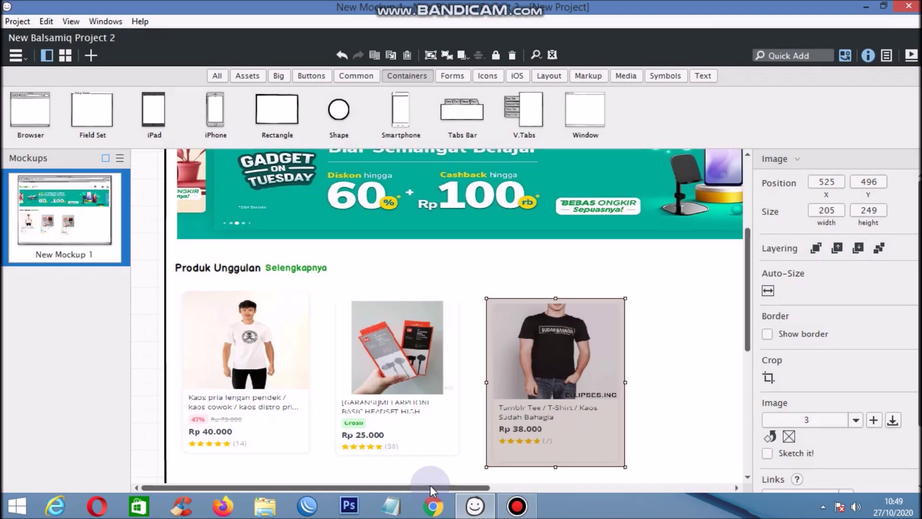
- Duplicate the black T-shirt image to its right at about X 760, Y 504, and load 4.png into the copy
left_click_drag(430, 485, 547, 486)
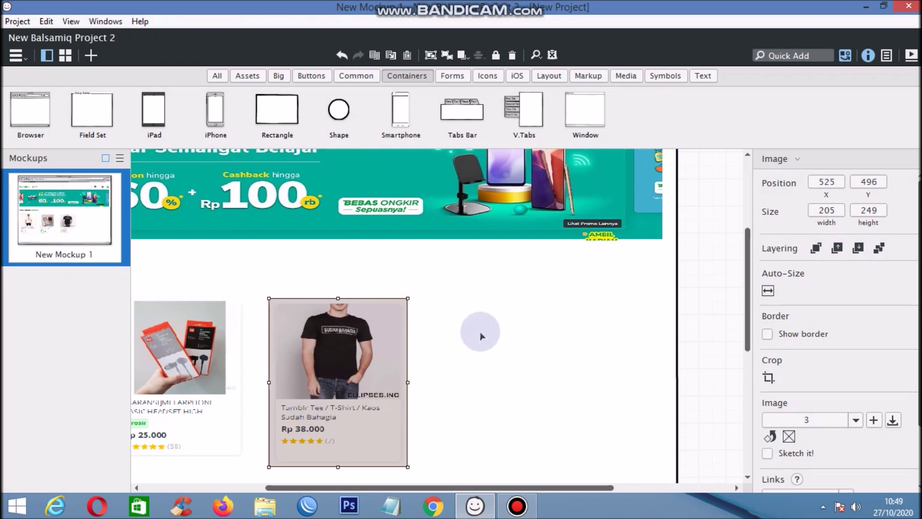
key("ctrl+d")
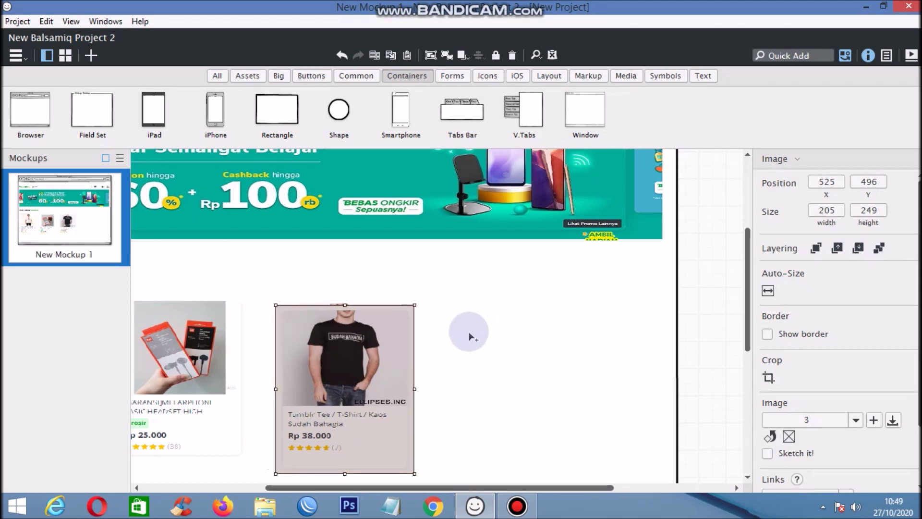
left_click_drag(355, 353, 504, 358)
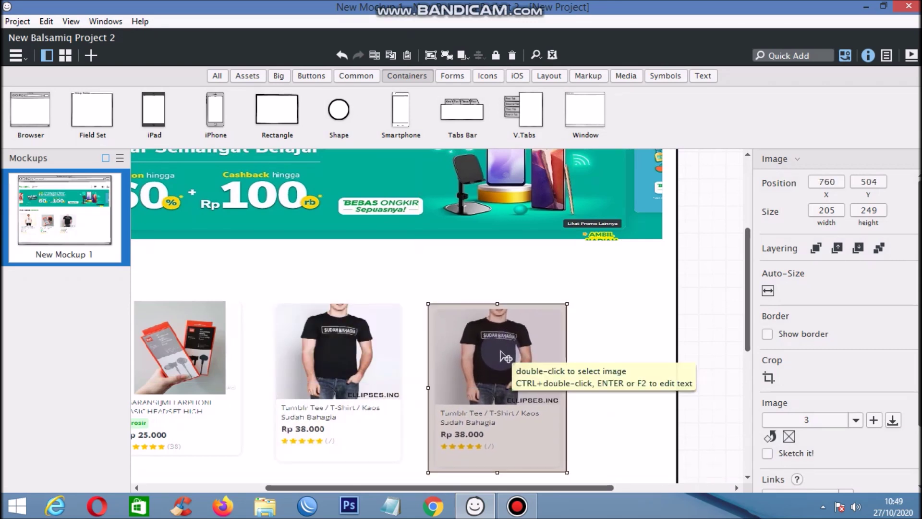
left_click(873, 419)
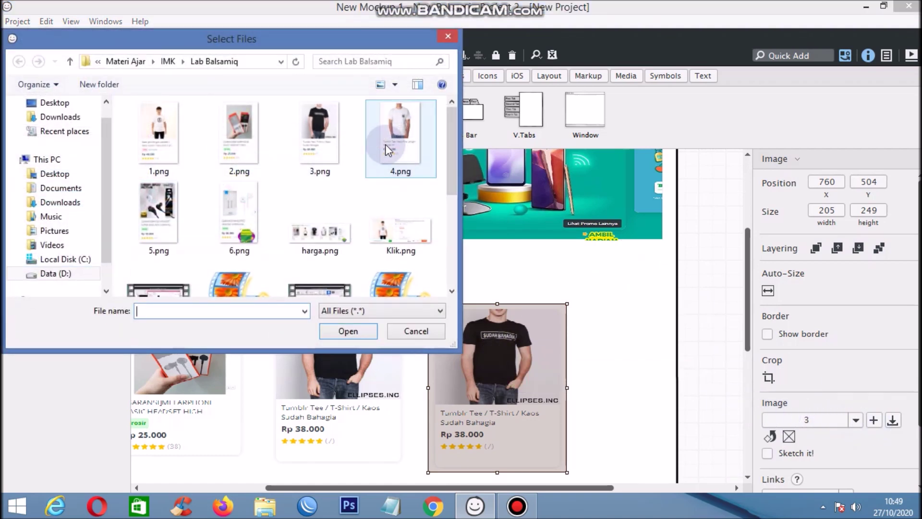
double_click(385, 144)
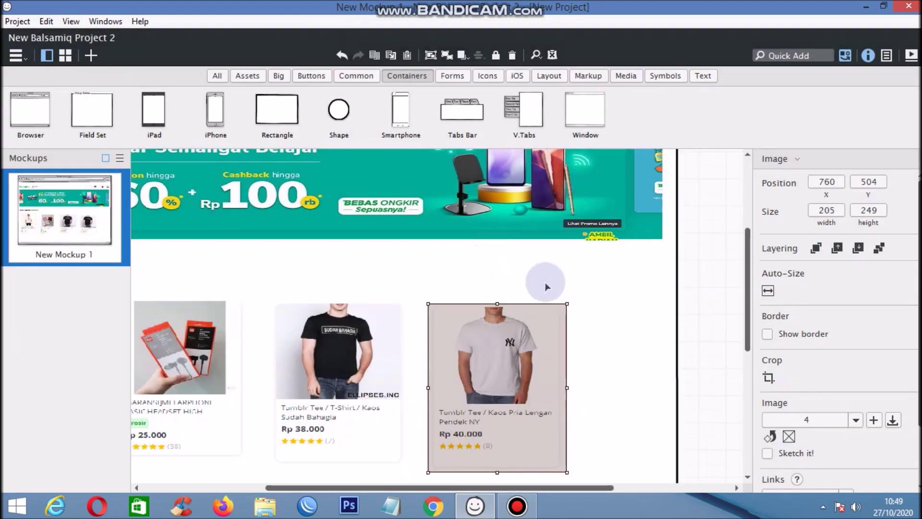
left_click(612, 306)
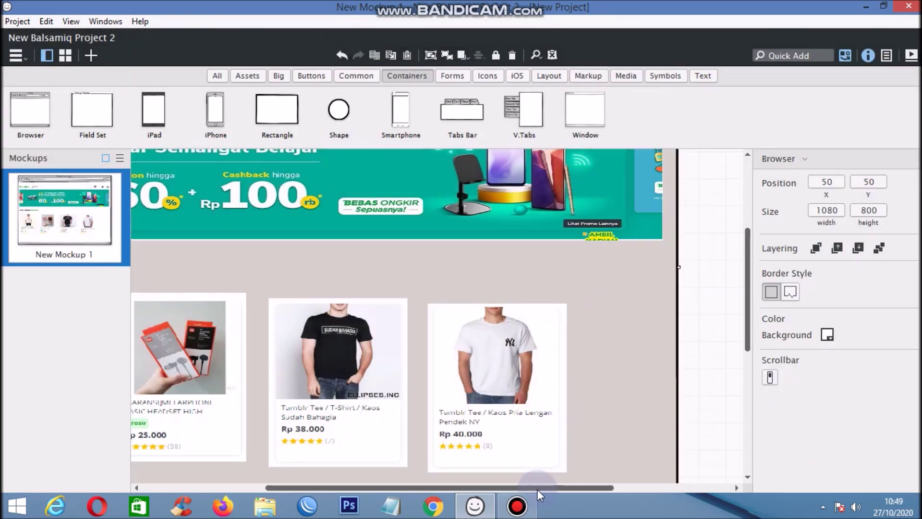
- Move the earphone and black T-shirt images up toward the first product's row, the T-shirt to about X 516, Y 471
left_click_drag(538, 487, 448, 478)
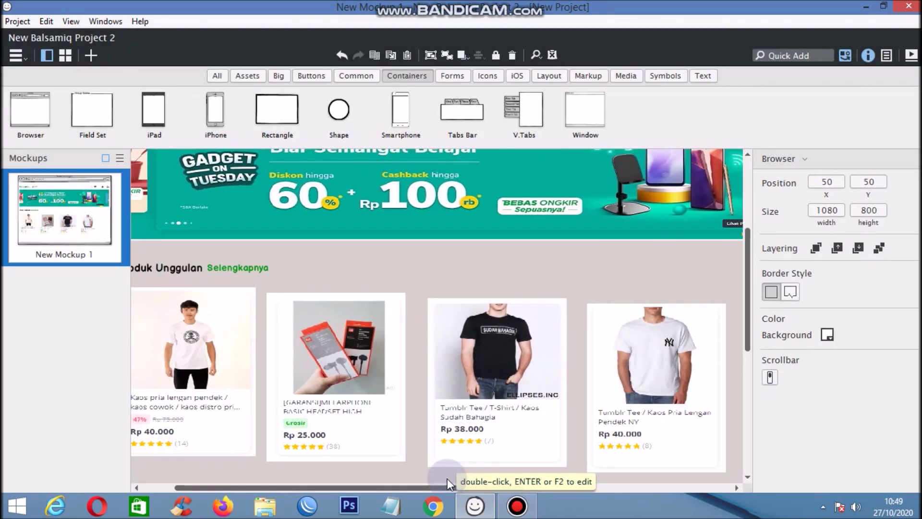
left_click_drag(338, 370, 338, 361)
left_click_drag(452, 372, 452, 348)
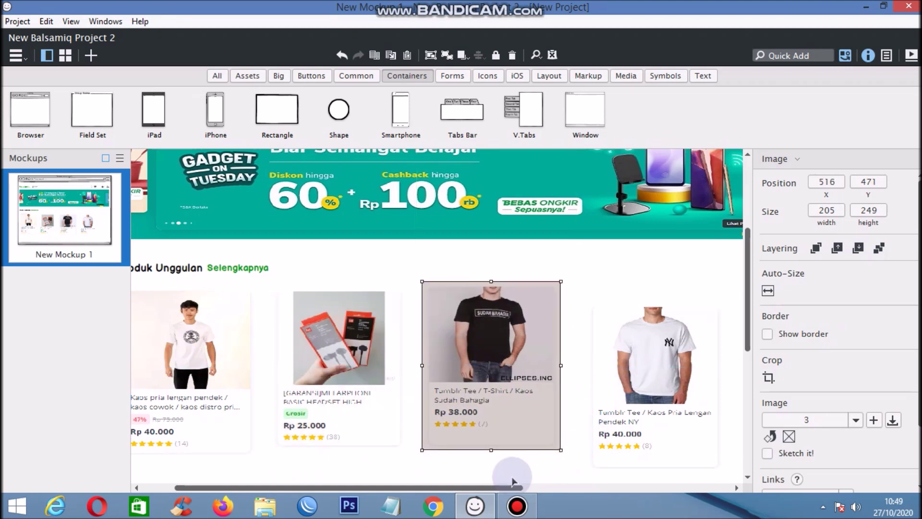
- Spread the products across the row, with the NY T-shirt at about X 902, Y 474, the black T-shirt between, and the earphones at X 346, Y 474
left_click_drag(502, 487, 561, 481)
left_click_drag(553, 381, 646, 361)
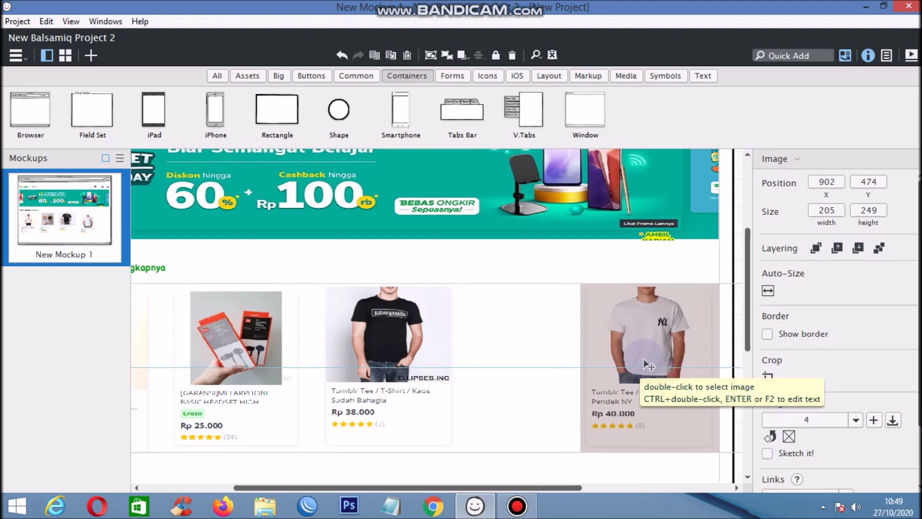
left_click_drag(434, 360, 508, 366)
left_click_drag(304, 347, 333, 348)
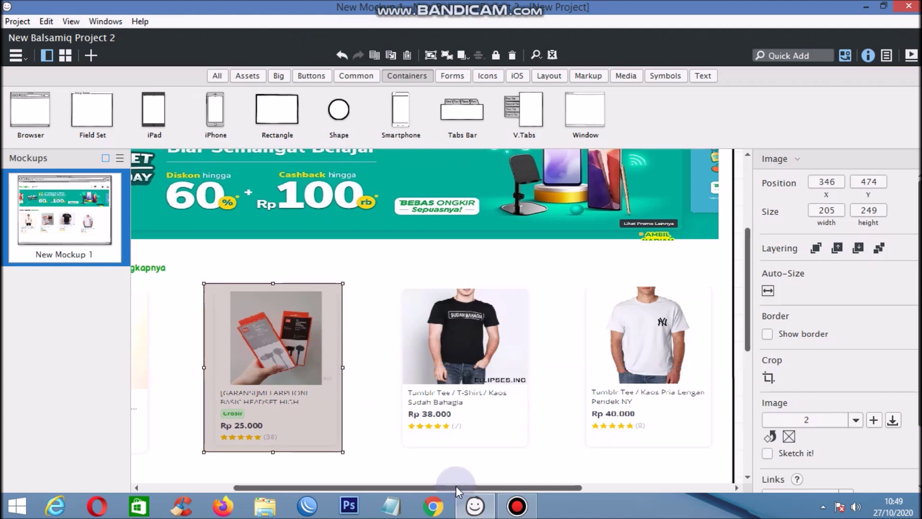
- Set the earphone image's Y position to 480 so it lines up with the first product image
left_click_drag(450, 487, 373, 481)
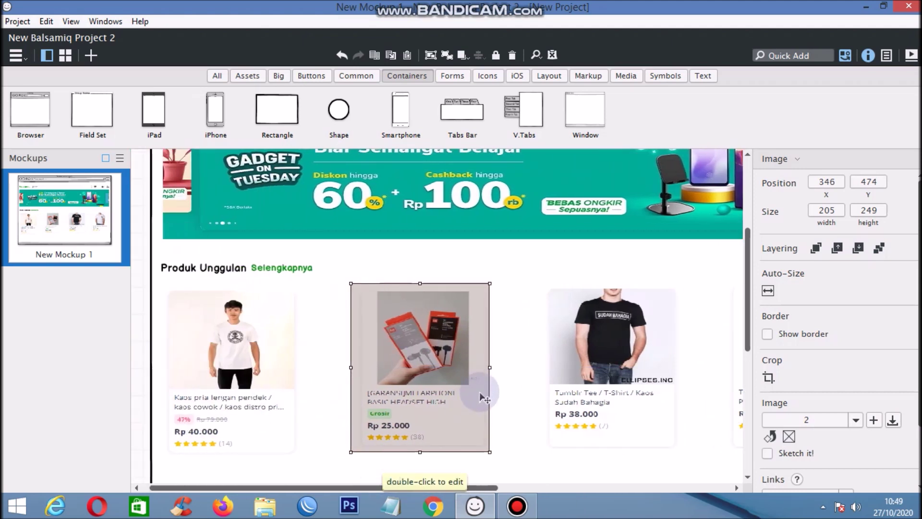
left_click(498, 361)
left_click(261, 341)
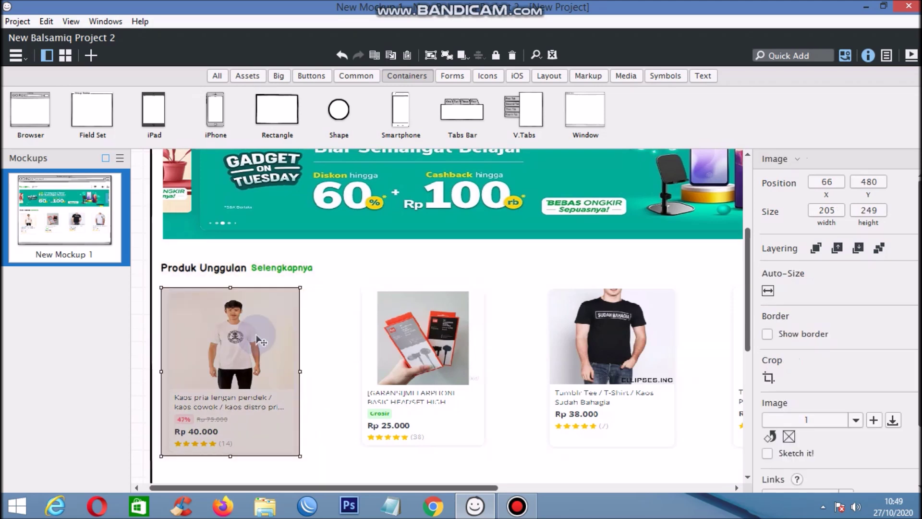
left_click(441, 352)
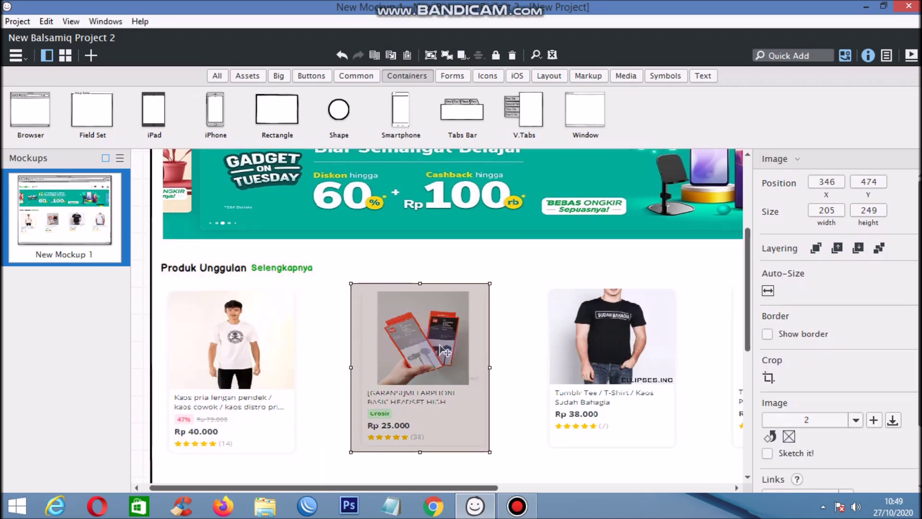
left_click(263, 342)
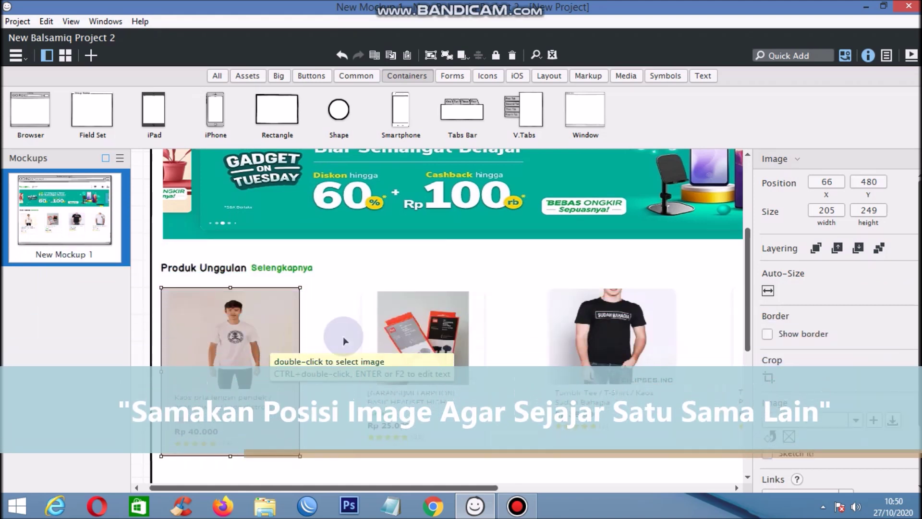
left_click(421, 336)
left_click(868, 181)
type("4")
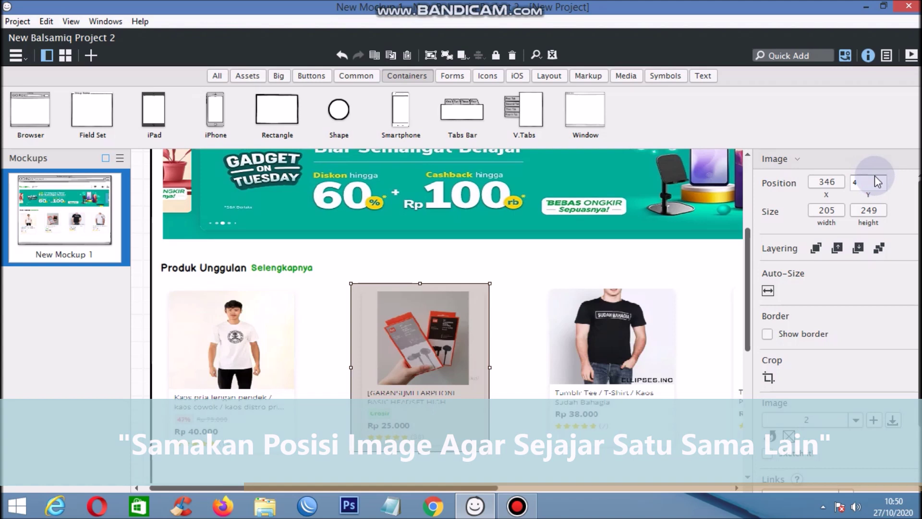
type("80")
key("Return")
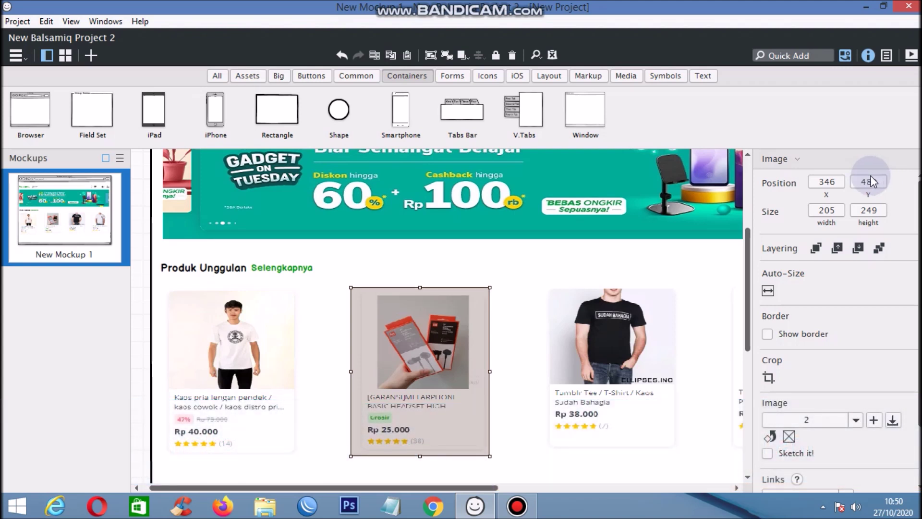
- Set the Y position of the black T-shirt image in the product row to 480
left_click(617, 334)
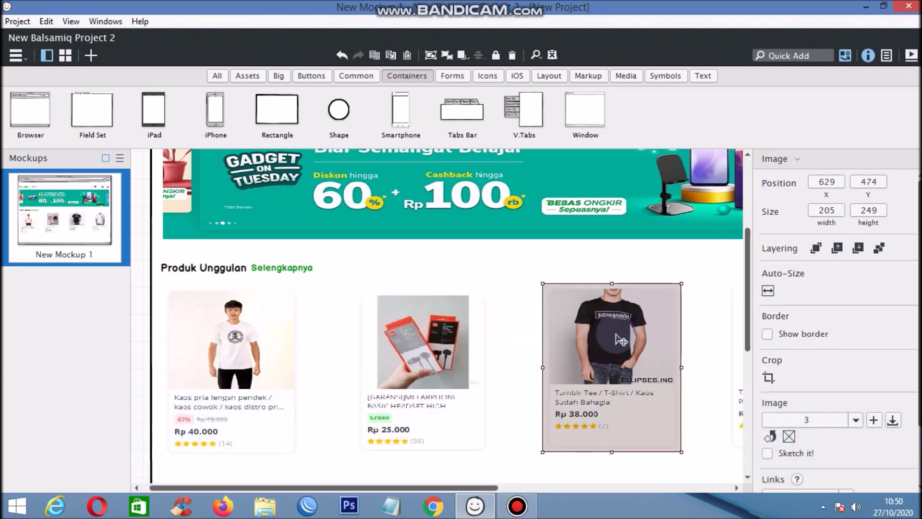
left_click(873, 181)
type("480")
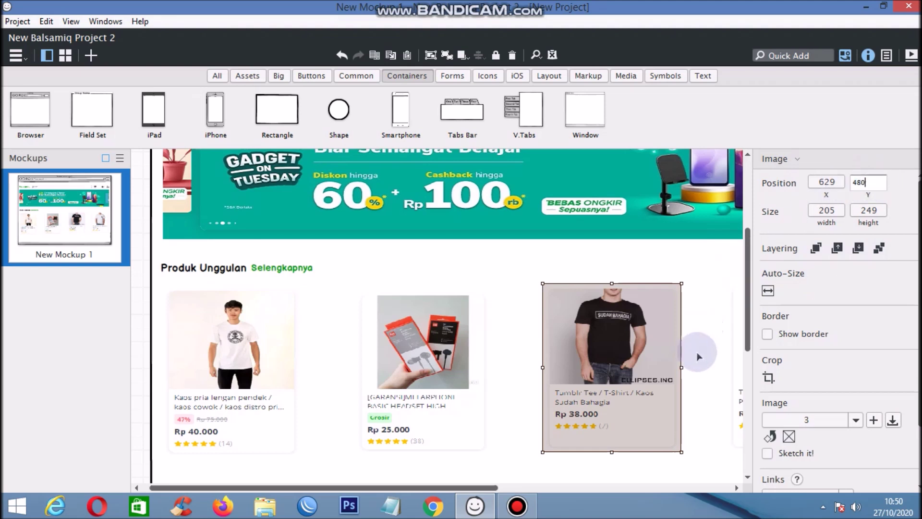
left_click(719, 314)
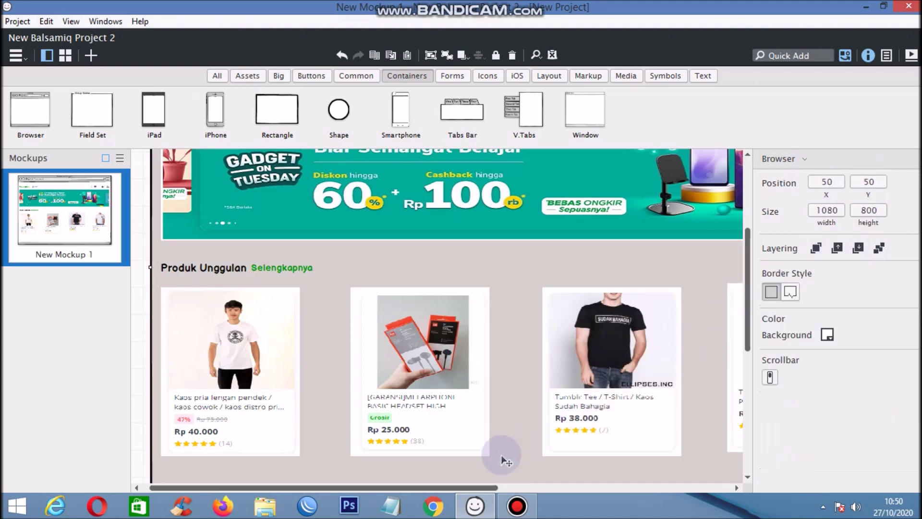
- Align the white NY T-shirt image with the other products by setting its Y position to 480
left_click_drag(479, 485, 598, 487)
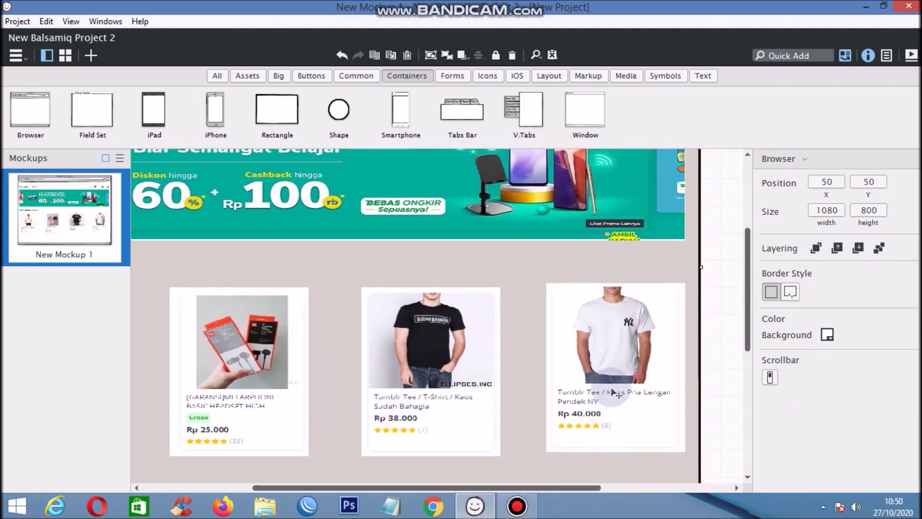
left_click(613, 387)
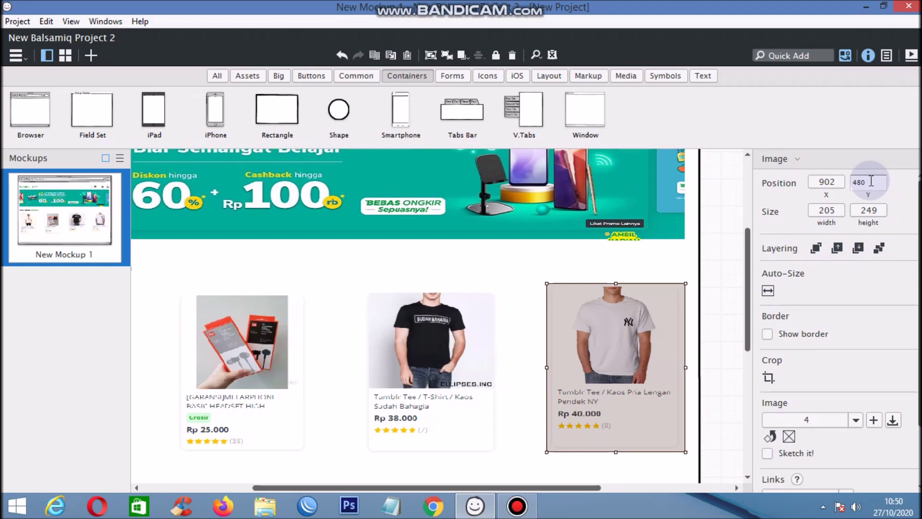
left_click(520, 419)
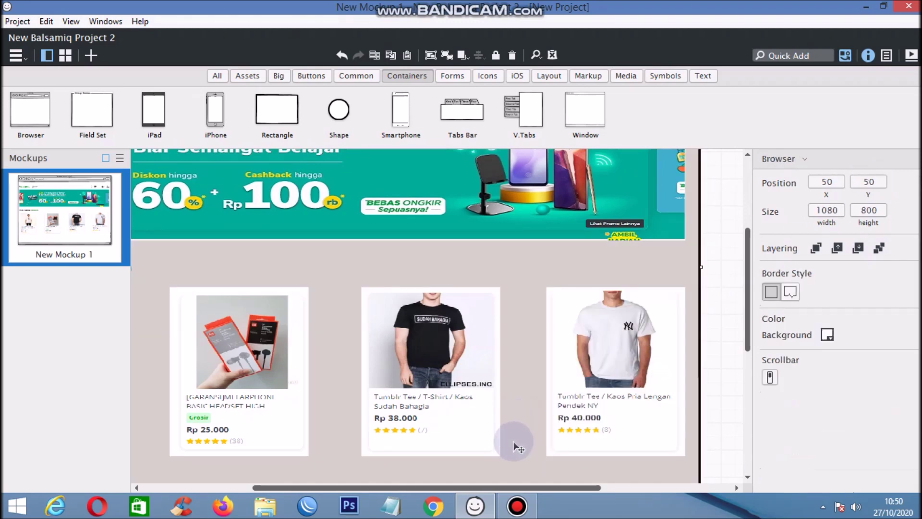
- Preview the finished page in full-screen presentation mode, then return to the editor
left_click(911, 56)
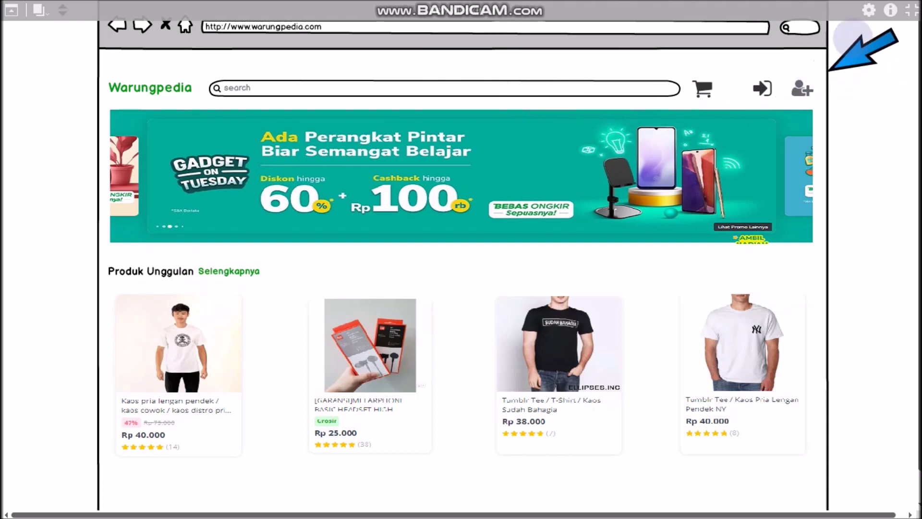
left_click(911, 10)
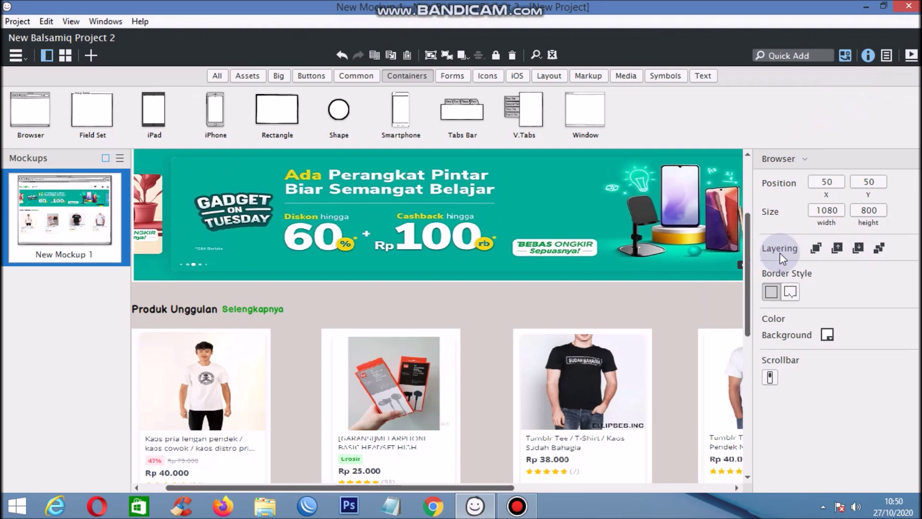
- Select all controls in the mockup, including the browser frame, and lock them in place
left_click_drag(747, 232, 767, 267)
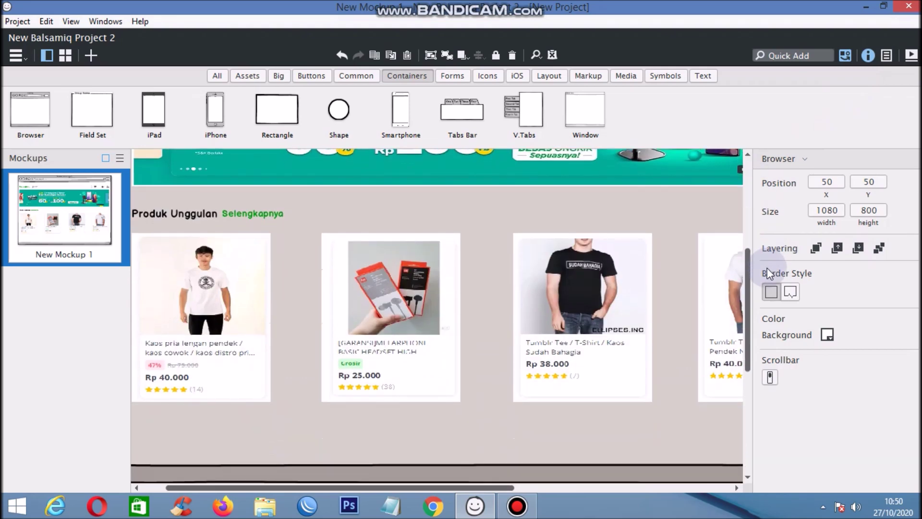
left_click(604, 370)
key("ctrl+a")
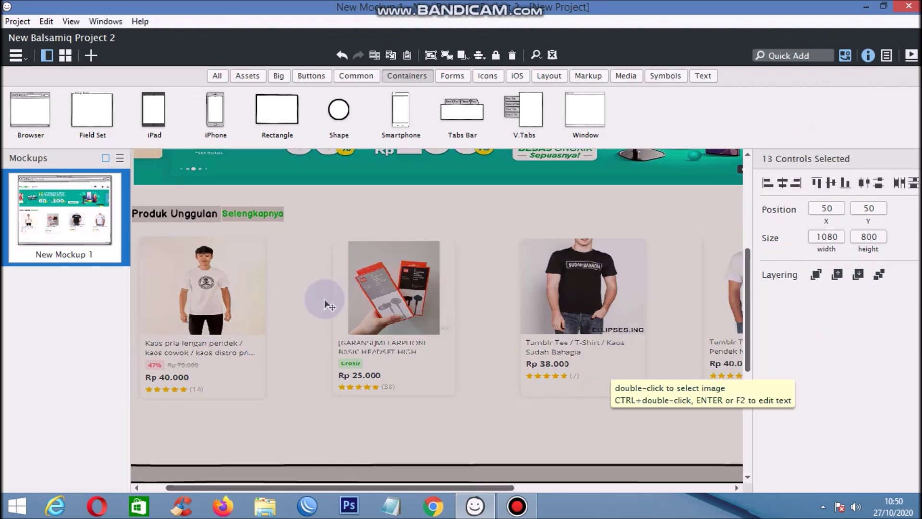
right_click(385, 279)
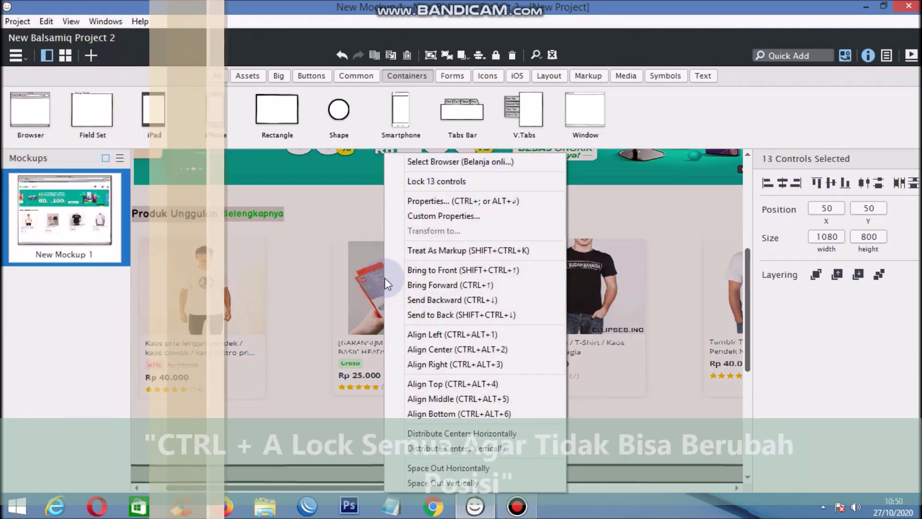
left_click(428, 181)
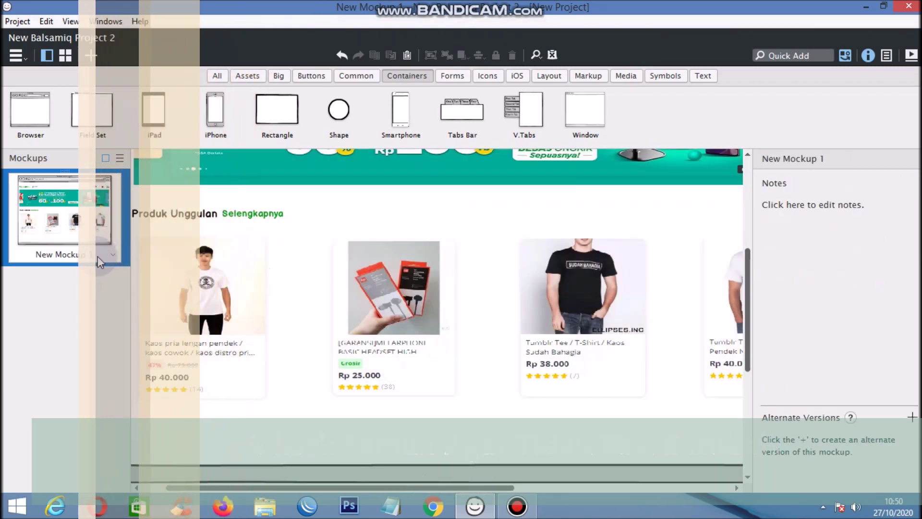
- Rename the mockup as Homescreen Website
double_click(76, 256)
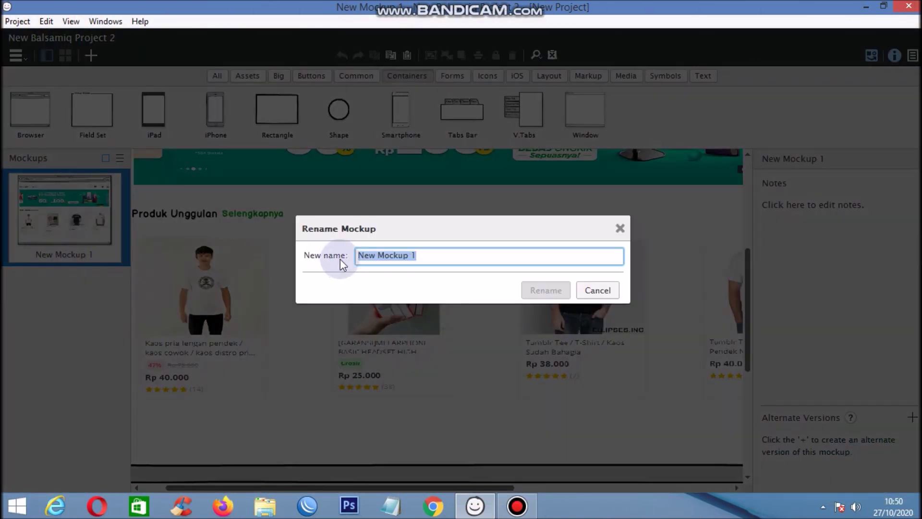
type("Homescreen")
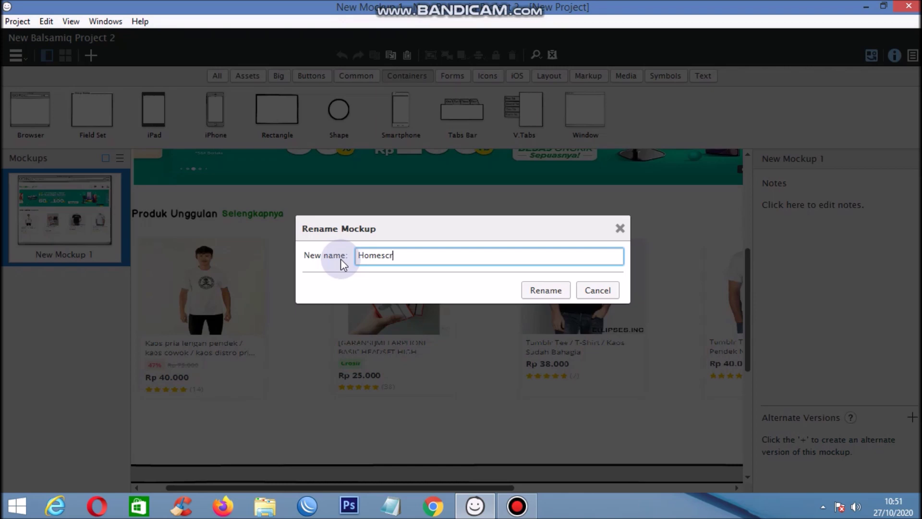
type(" Website")
left_click(537, 289)
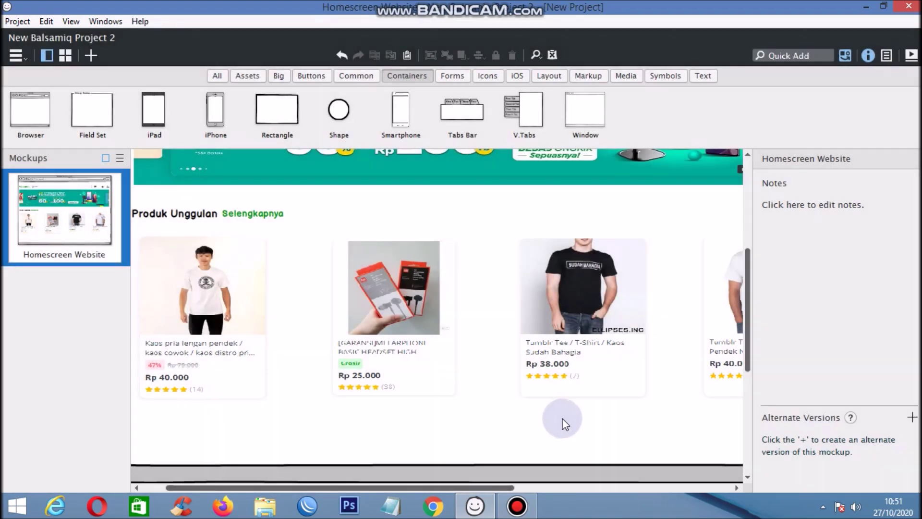